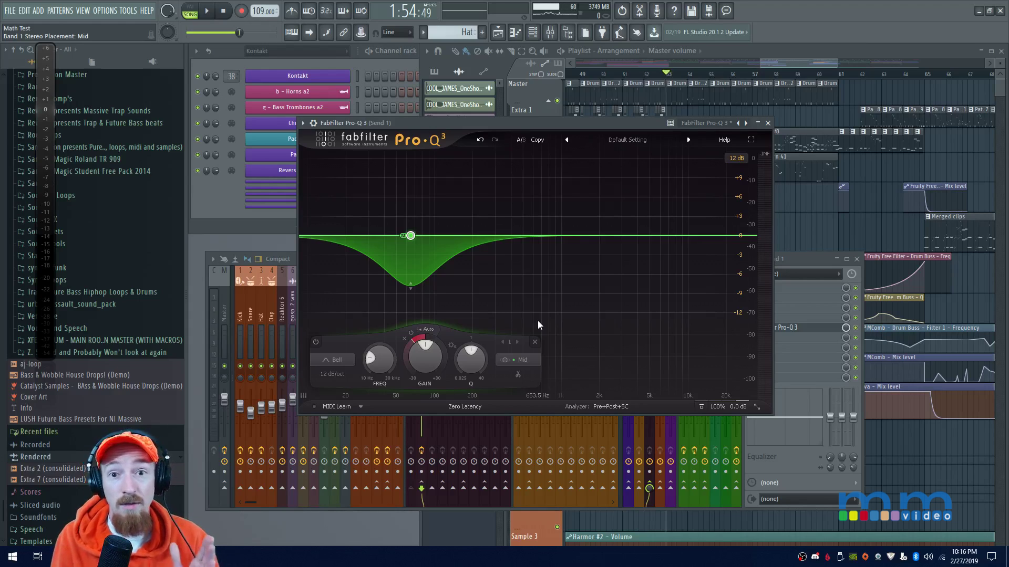
- Switch band 1 of Pro-Q 3 on Send 1 from automatic to custom threshold and enable its External Side Chain trigger
{"action": "left_click", "coordinate": [420, 329]}
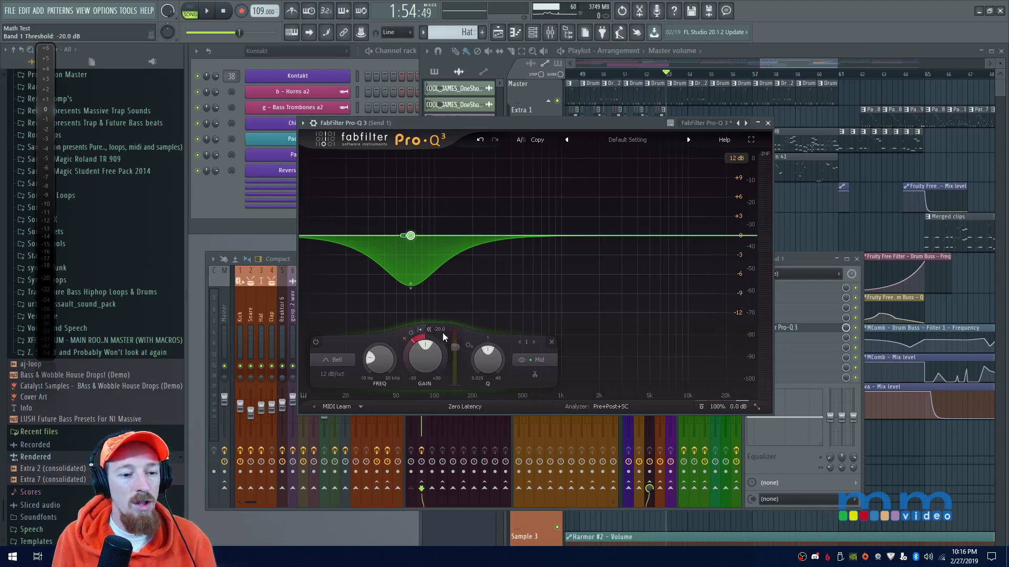
{"action": "left_click", "coordinate": [446, 339]}
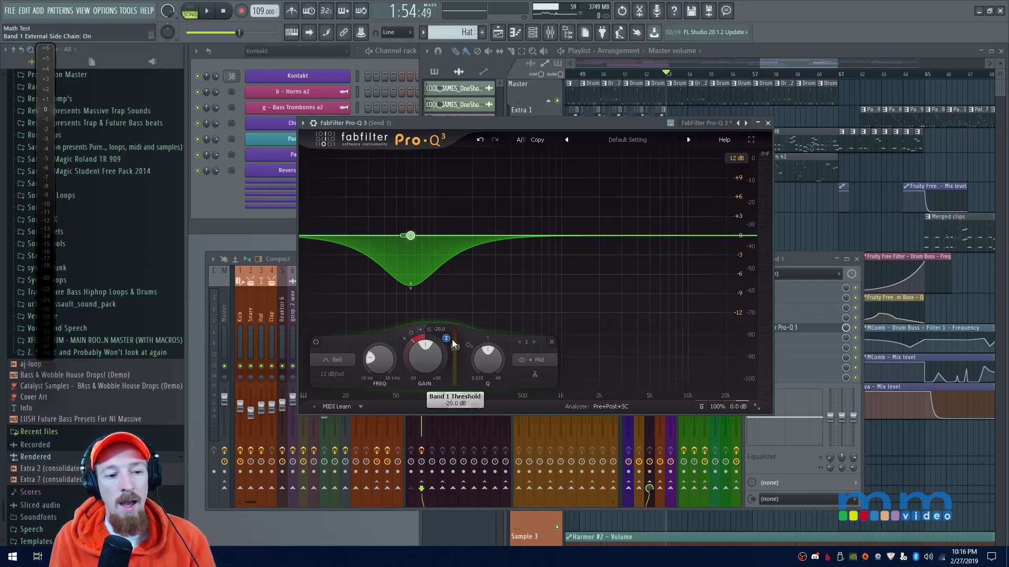
{"action": "mouse_move", "coordinate": [450, 344]}
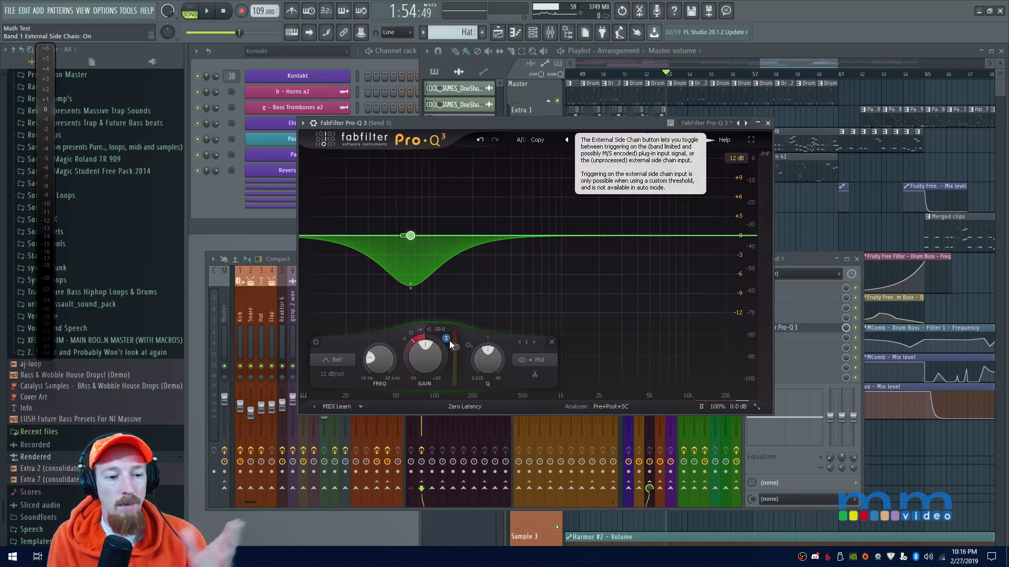
{"action": "mouse_move", "coordinate": [415, 247]}
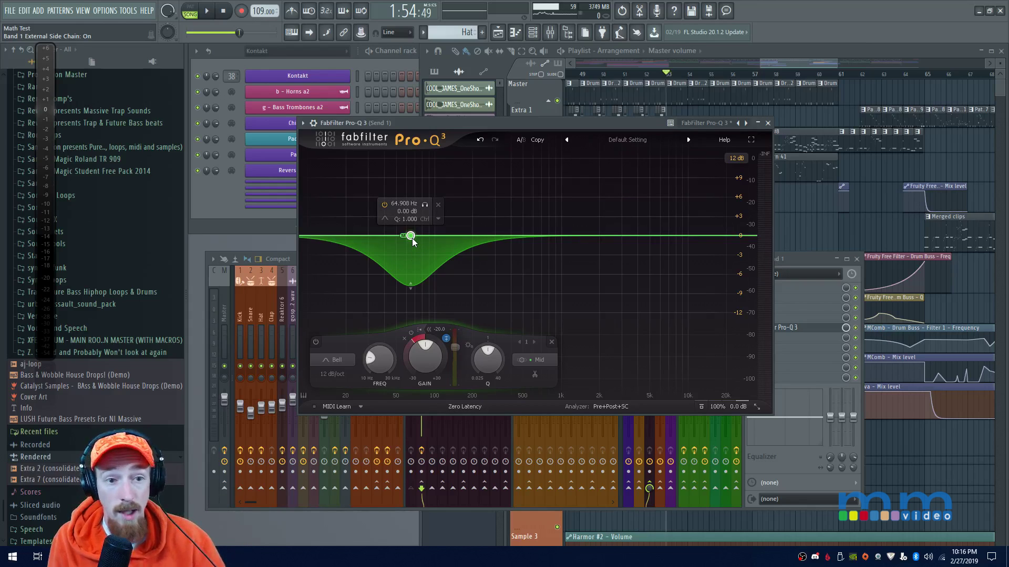
- Close the FabFilter Pro-Q 3 window and delete the plugin from the Send 1 mixer track
{"action": "left_click", "coordinate": [768, 124]}
{"action": "right_click", "coordinate": [770, 327]}
{"action": "left_click", "coordinate": [772, 321]}
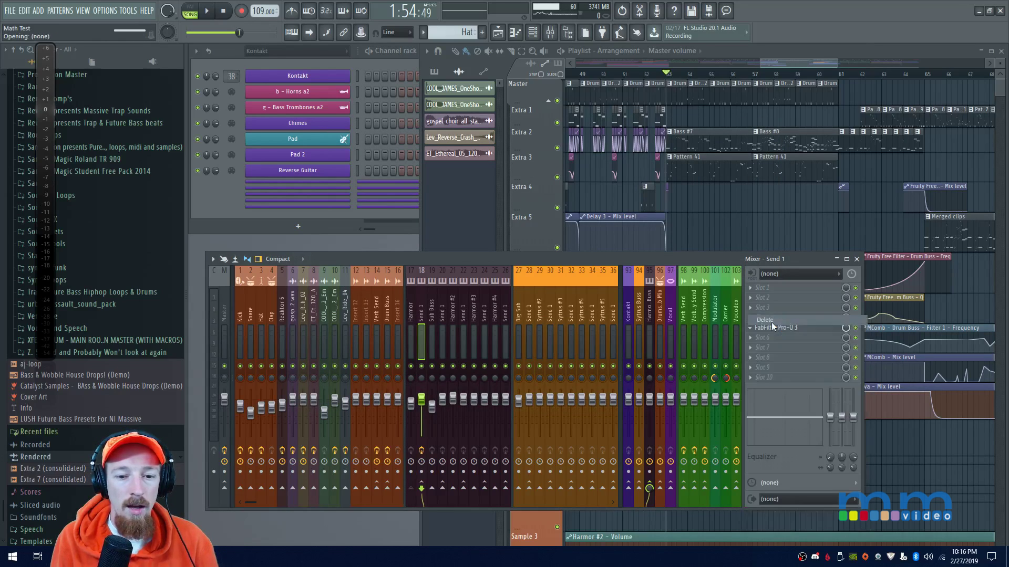
- Select the Bass #7, Bass #8 and Pattern 41 clips in the playlist and play the section from bar 53
{"action": "scroll", "coordinate": [719, 132], "scroll_direction": "up", "scroll_amount": 2}
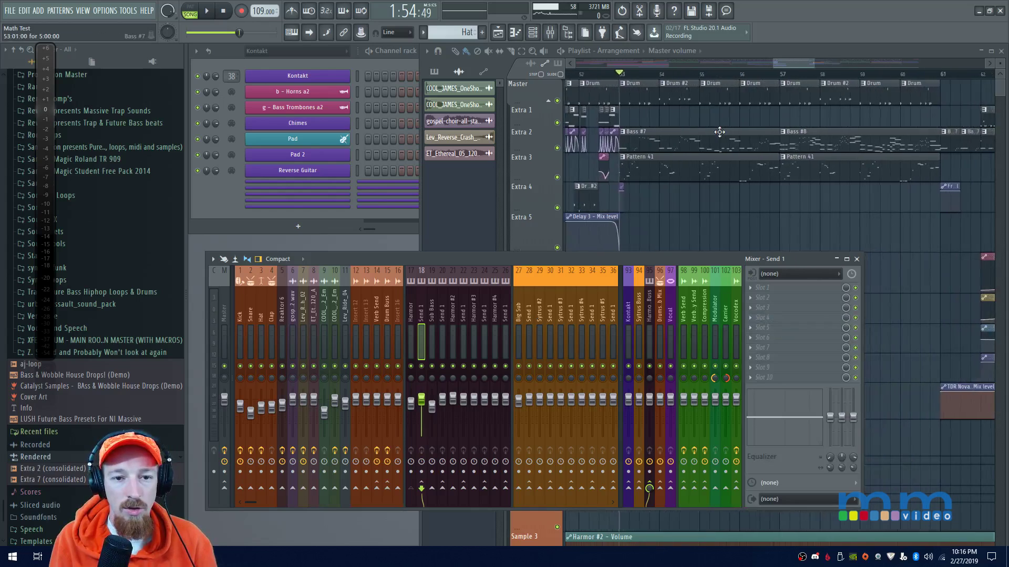
{"action": "scroll", "coordinate": [719, 132], "scroll_direction": "down", "scroll_amount": 2}
{"action": "left_click_drag", "start_coordinate": [634, 148], "coordinate": [778, 179]}
{"action": "key", "text": "space"}
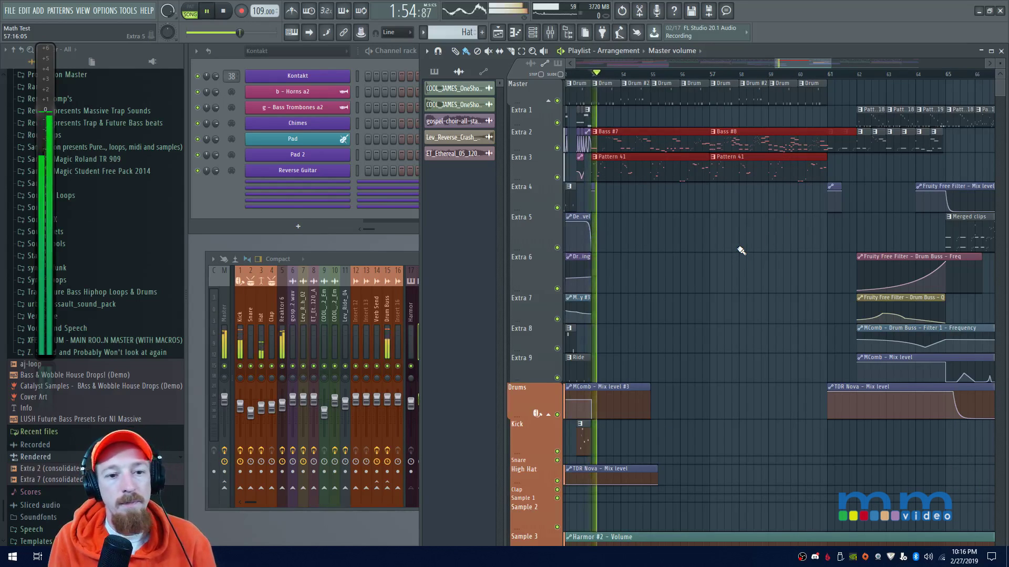
{"action": "scroll", "coordinate": [732, 241], "scroll_direction": "up", "scroll_amount": 2}
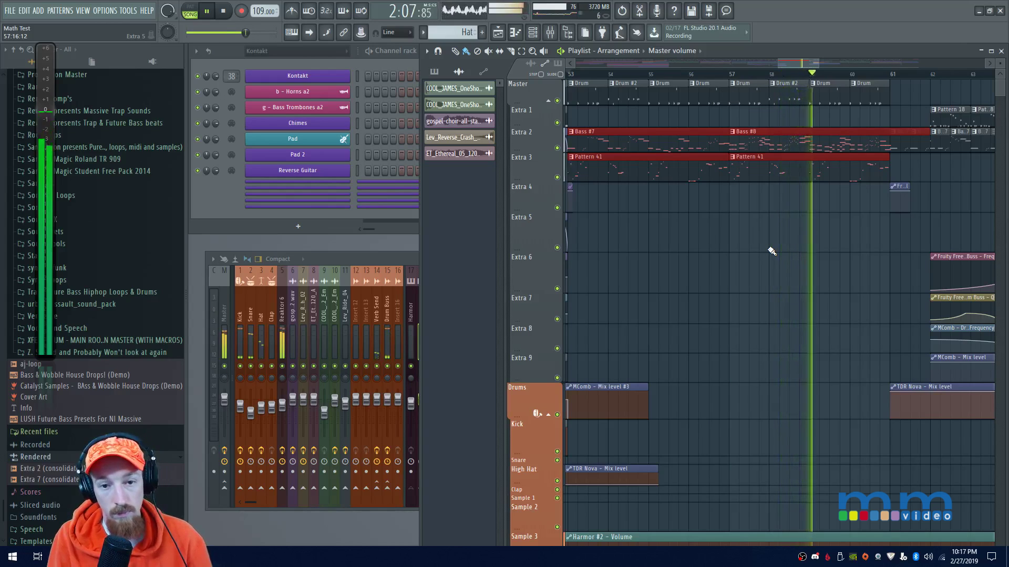
{"action": "key", "text": "space"}
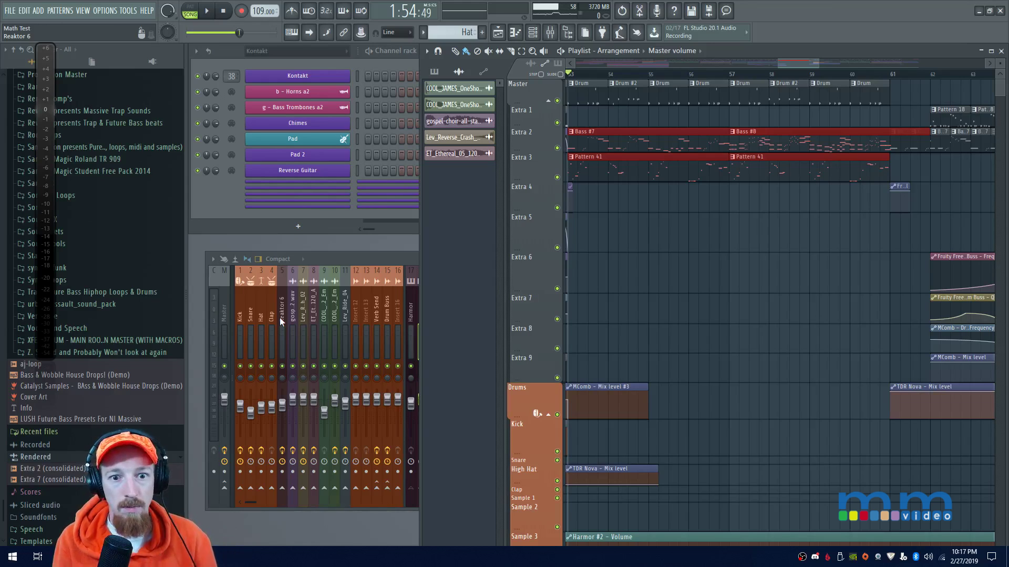
- Play the arrangement from bar 57, where the Bass #8 clip begins, and stop playback
{"action": "left_click", "coordinate": [730, 74]}
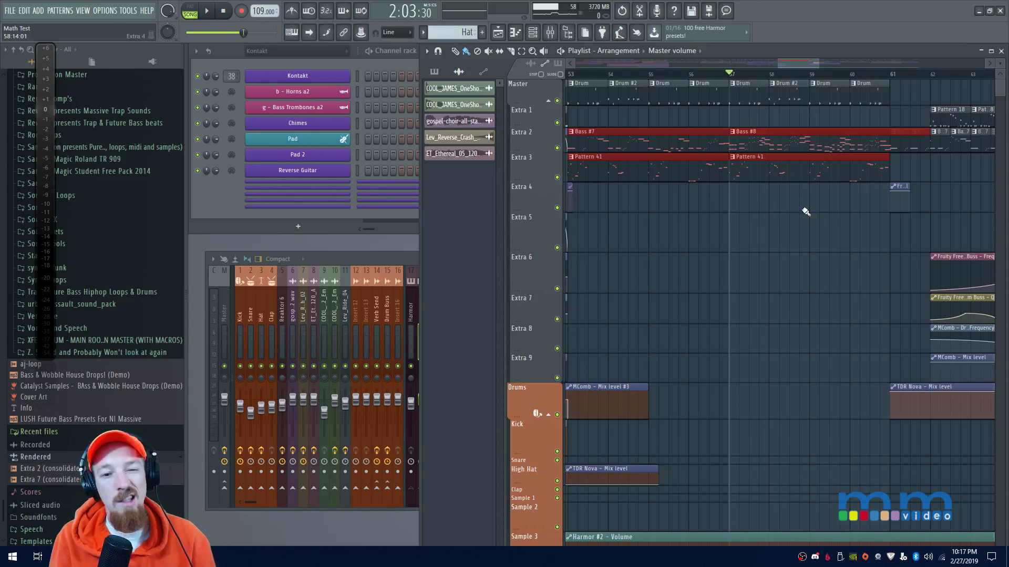
{"action": "key", "text": "space"}
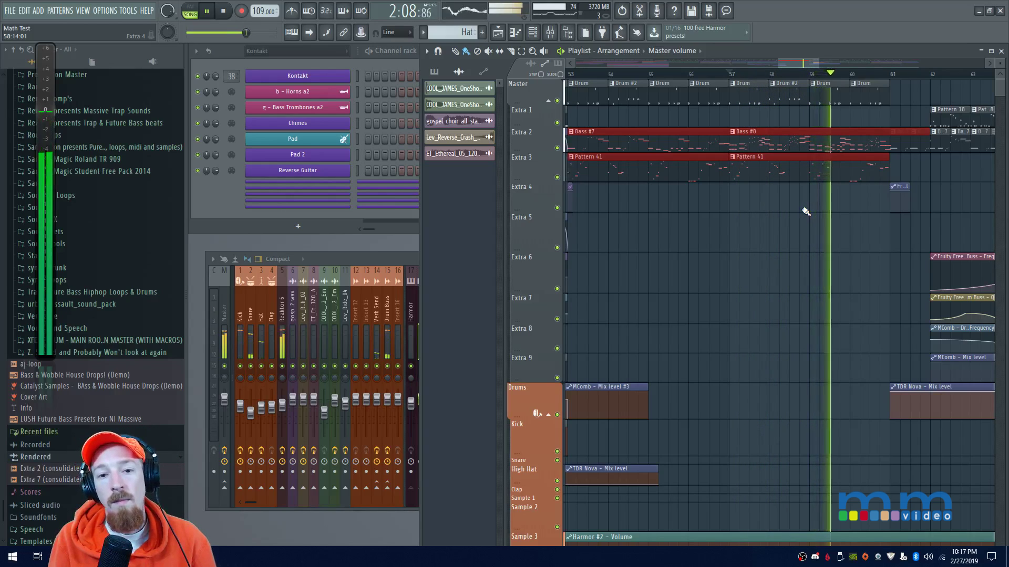
{"action": "key", "text": "space"}
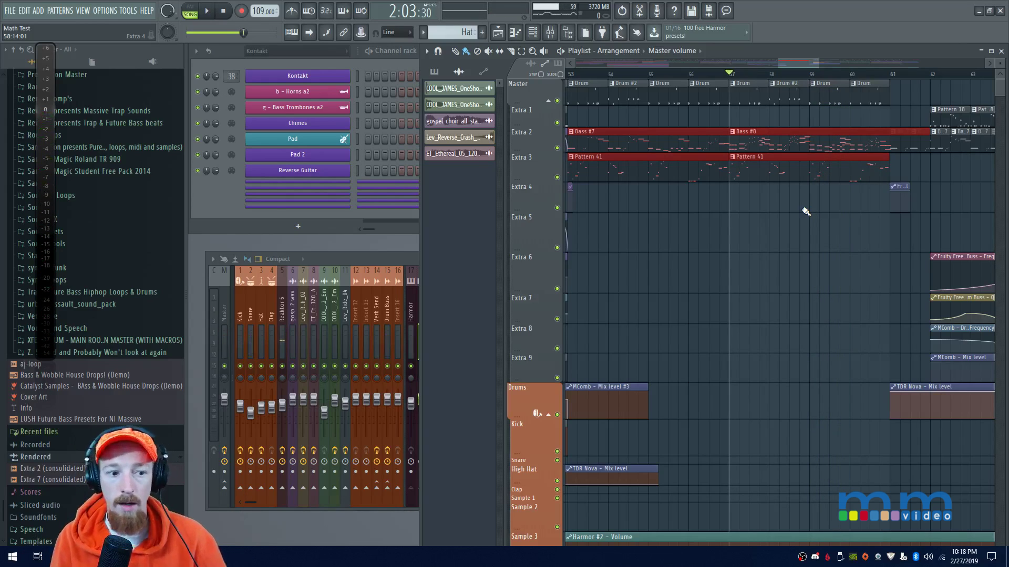
- Solo the Reaktor 6 and Sub Bass mixer tracks one after the other and listen to each from bar 57
{"action": "left_click", "coordinate": [283, 320]}
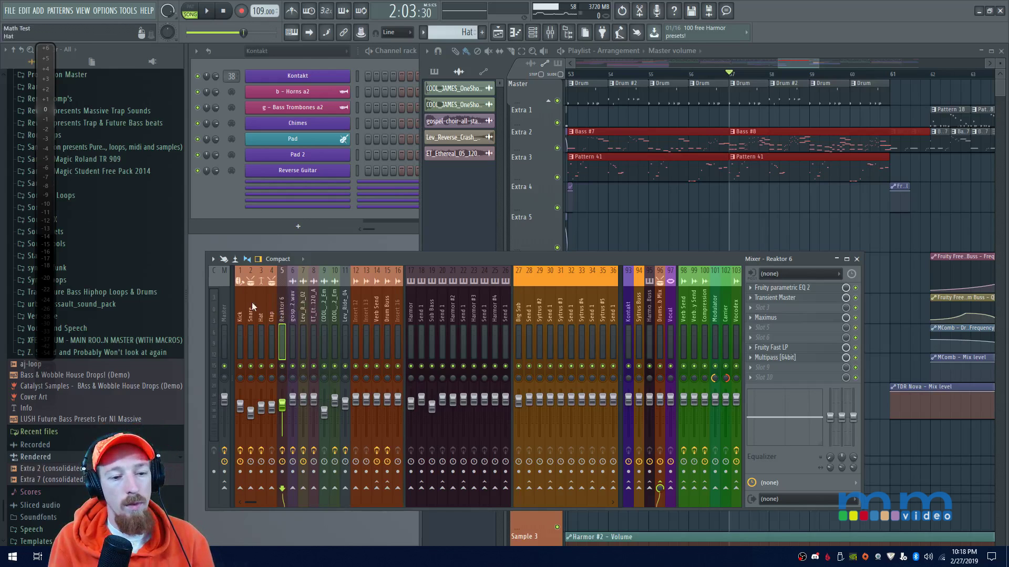
{"action": "right_click", "coordinate": [283, 367]}
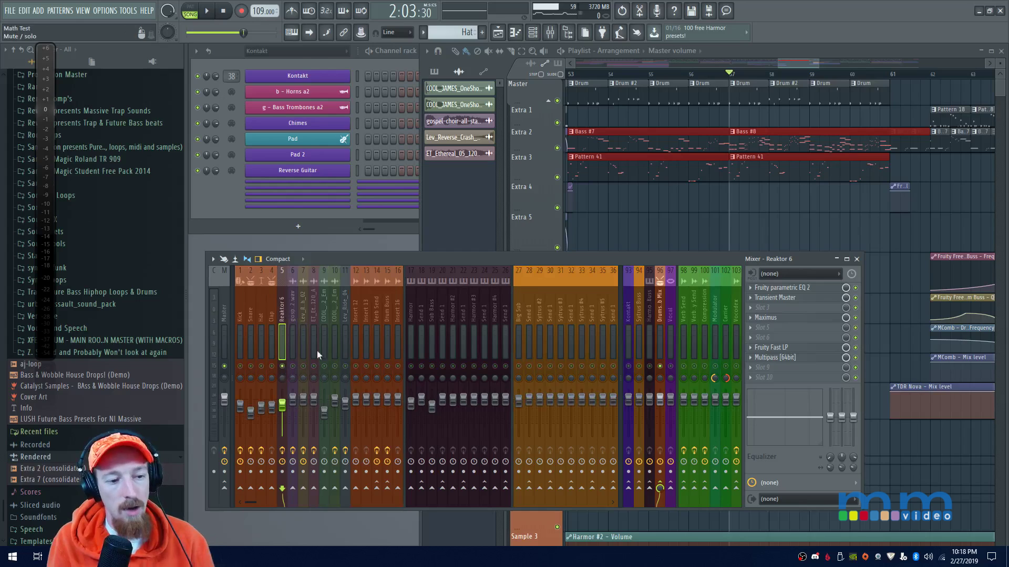
{"action": "key", "text": "space"}
{"action": "key", "text": "space"}
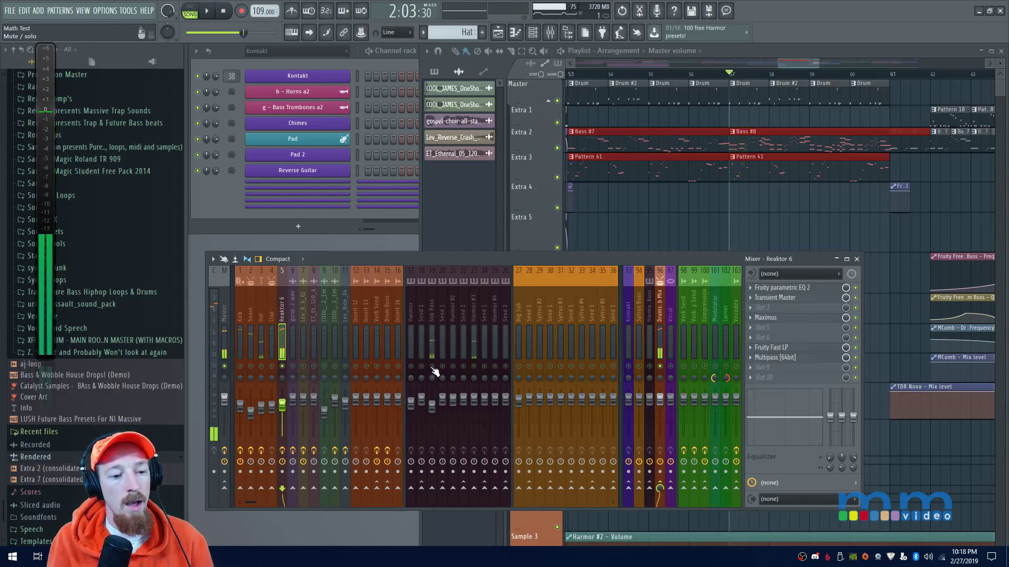
{"action": "right_click", "coordinate": [432, 368]}
{"action": "key", "text": "space"}
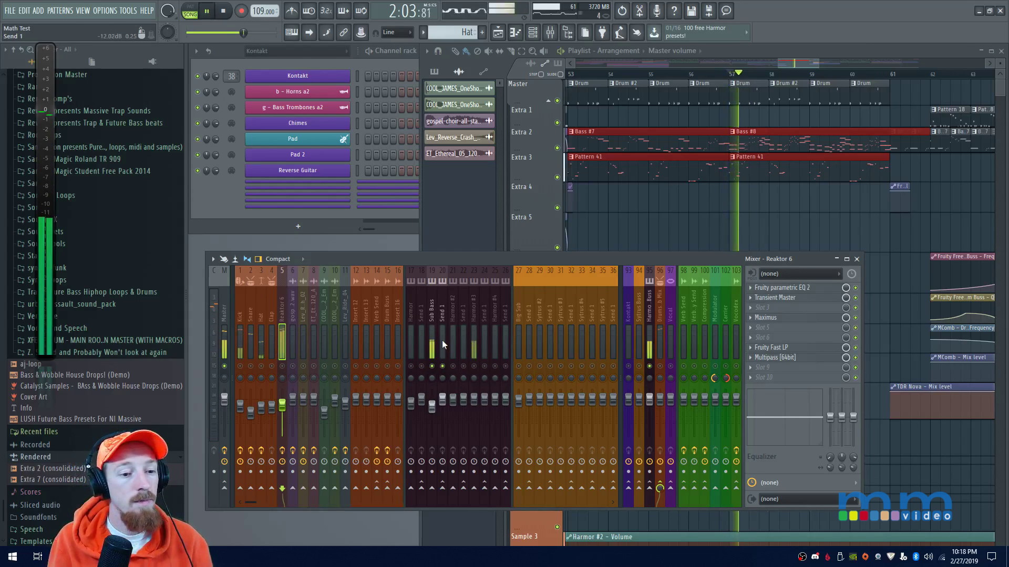
{"action": "key", "text": "space"}
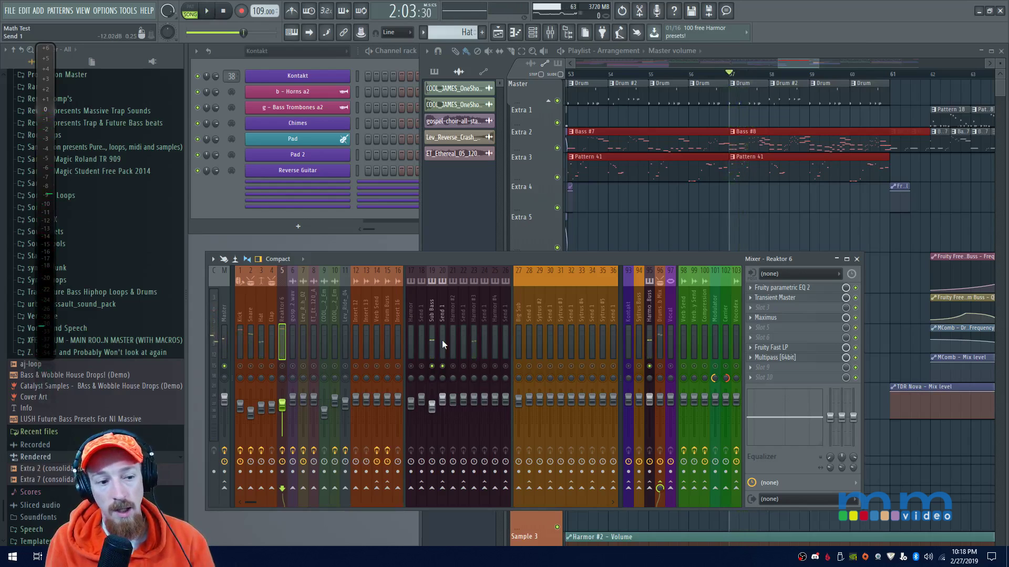
- Solo the Kick and Snare tracks in turn during playback, stop, and restore all mixer tracks
{"action": "right_click", "coordinate": [240, 366]}
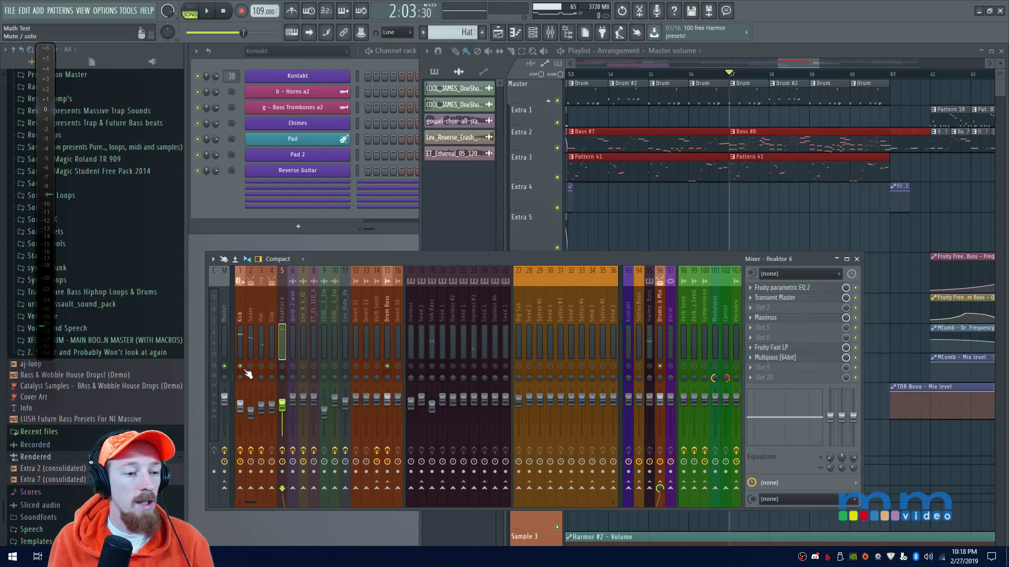
{"action": "key", "text": "space"}
{"action": "right_click", "coordinate": [251, 366]}
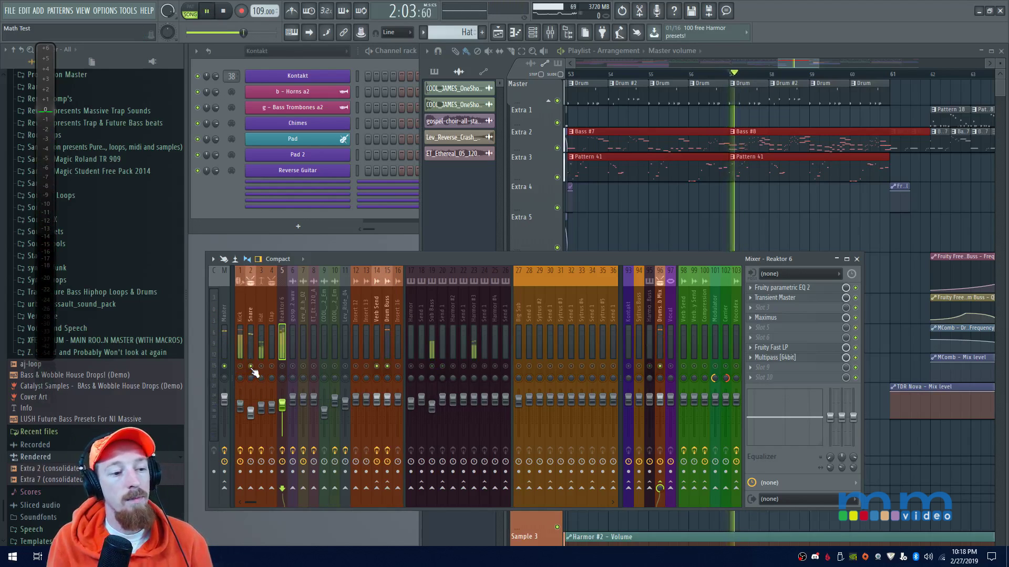
{"action": "key", "text": "space"}
{"action": "right_click", "coordinate": [250, 366]}
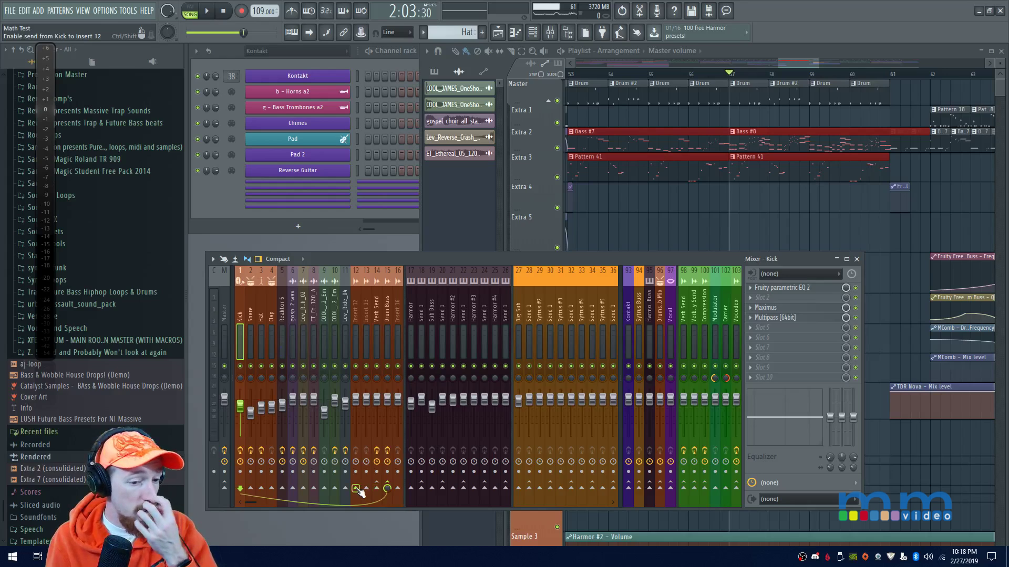
- Rename mixer track Insert 12 as Sidechain
{"action": "left_click", "coordinate": [248, 340]}
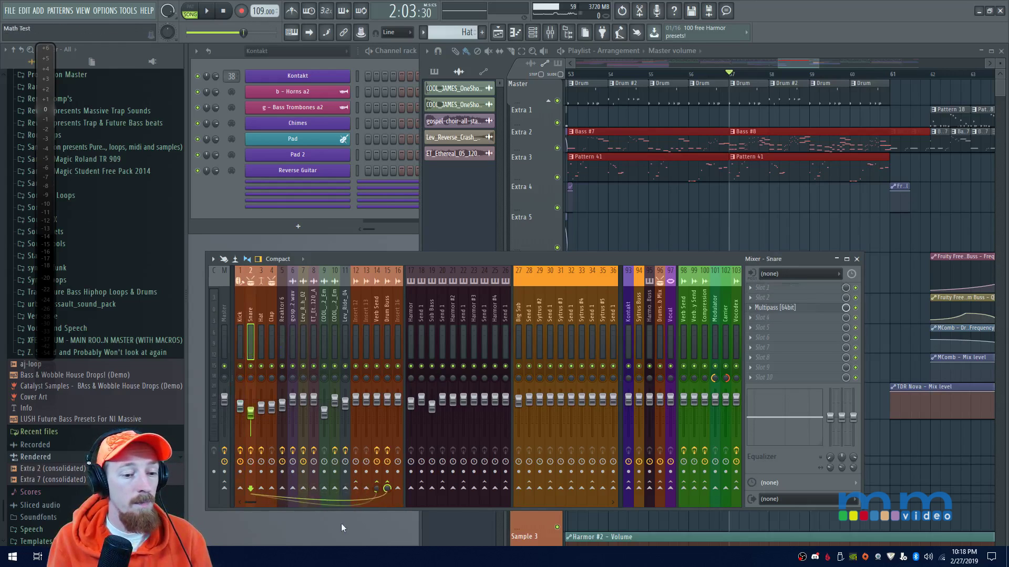
{"action": "left_click", "coordinate": [354, 314]}
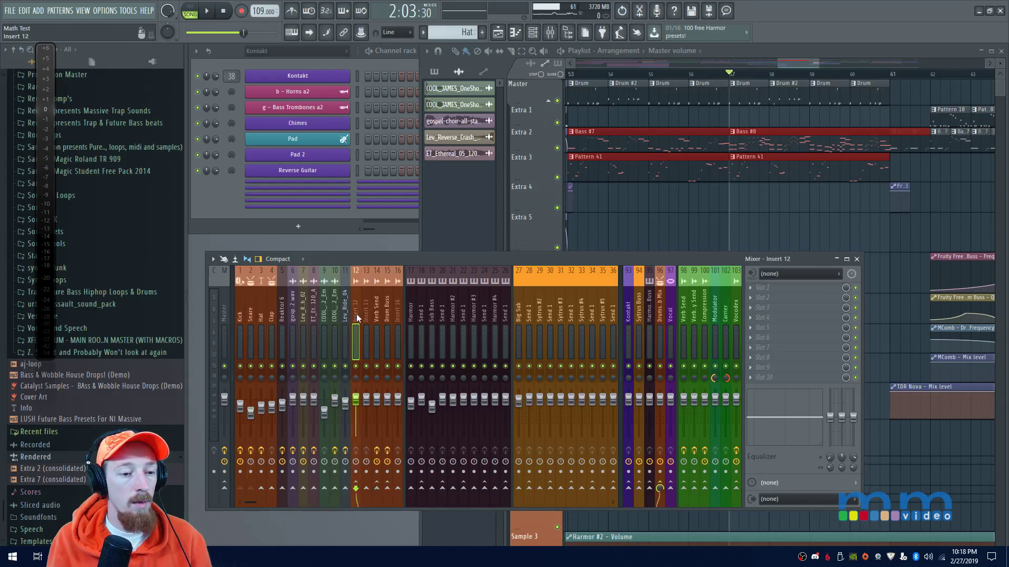
{"action": "double_click", "coordinate": [356, 313]}
{"action": "type", "text": "Sidechain"}
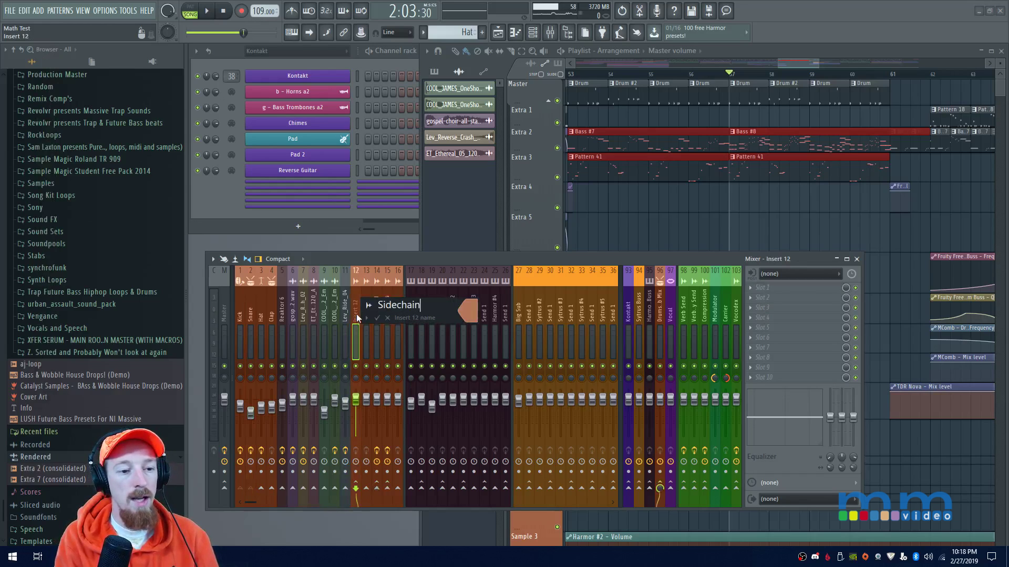
{"action": "key", "text": "Return"}
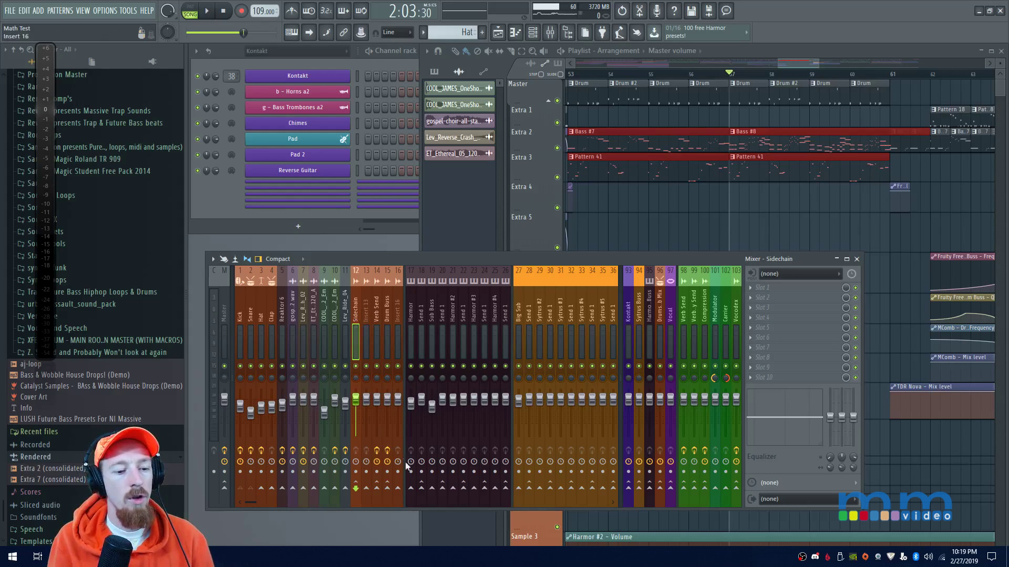
- Route the Sidechain mixer track to the Reaktor 6 and Sub Bass tracks, checking the Kick track's sends
{"action": "left_click", "coordinate": [282, 488]}
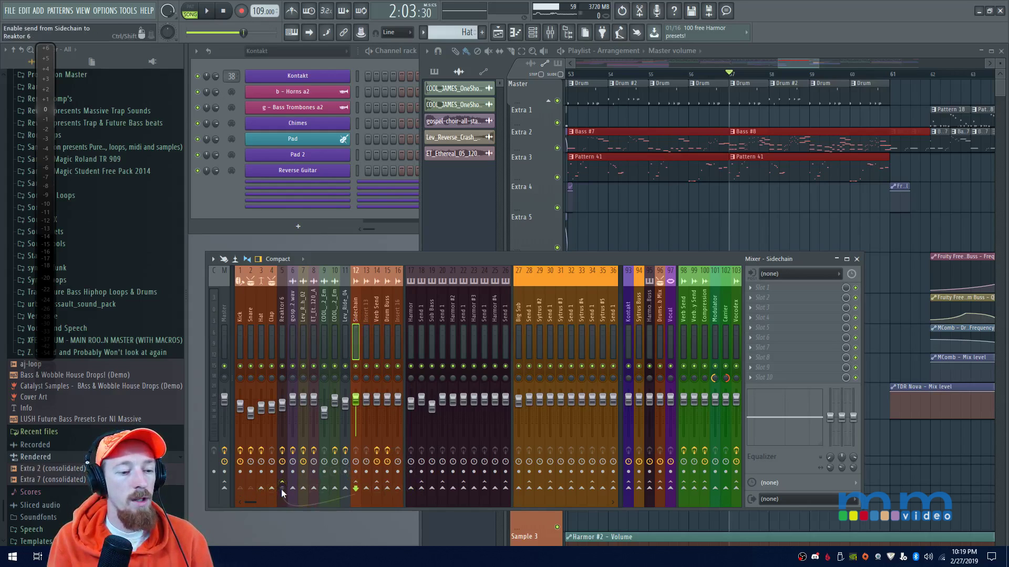
{"action": "left_click", "coordinate": [241, 321]}
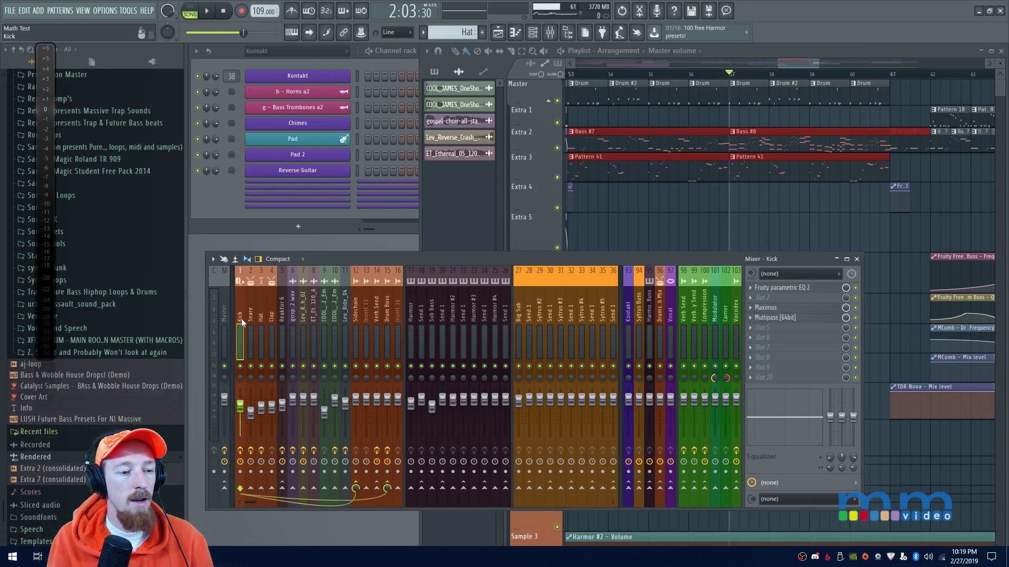
{"action": "left_click", "coordinate": [357, 325]}
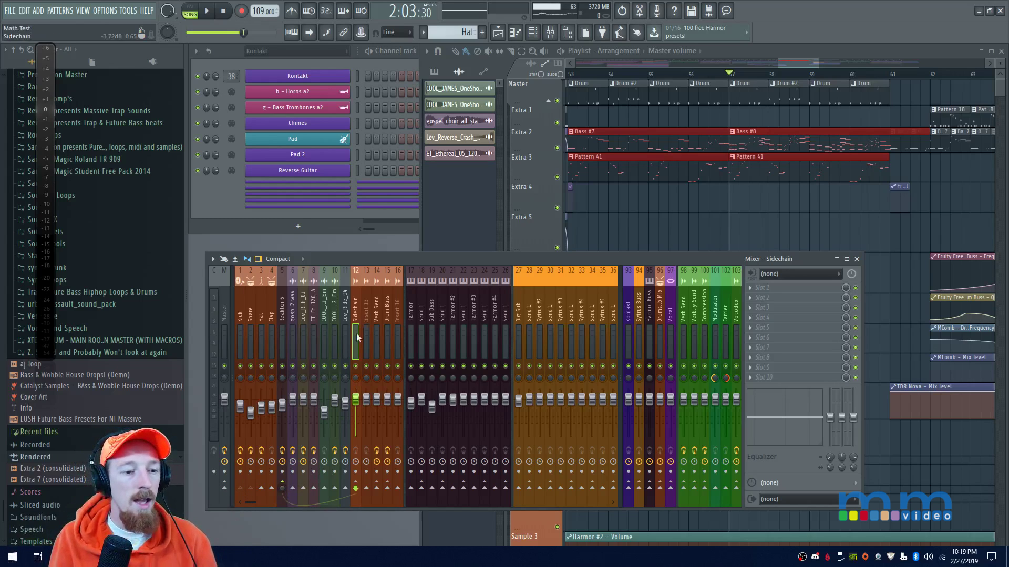
{"action": "left_click", "coordinate": [432, 488]}
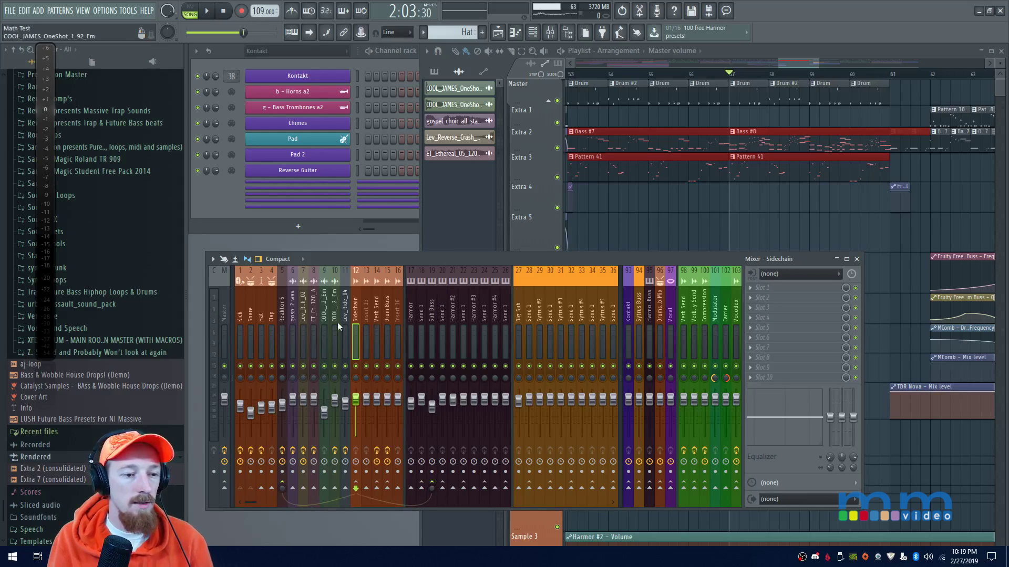
- Add FabFilter Pro-Q 3 to effect slot 9 of the Reaktor 6 mixer track
{"action": "left_click", "coordinate": [279, 306]}
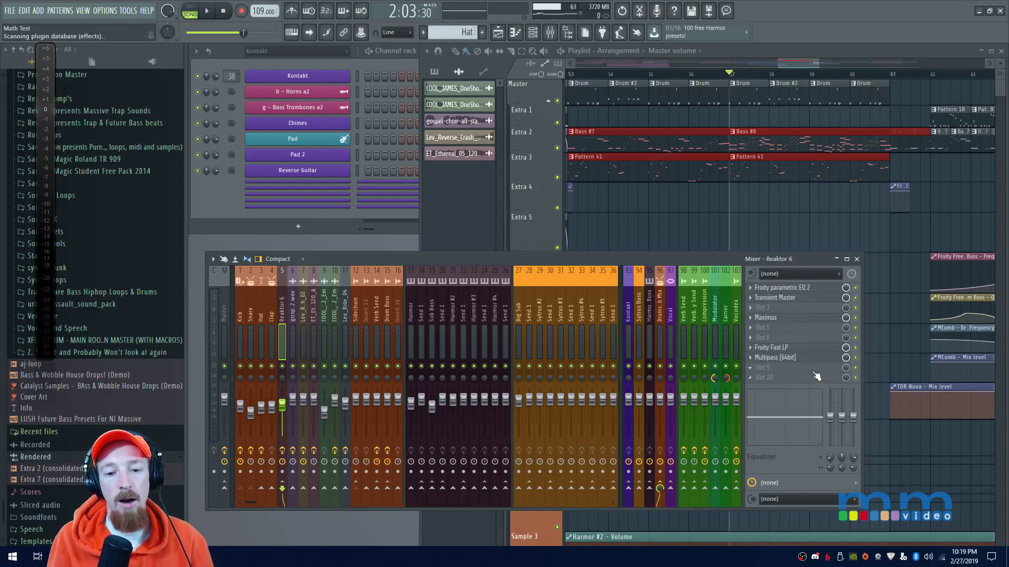
{"action": "key", "text": "F8"}
{"action": "type", "text": "fab"}
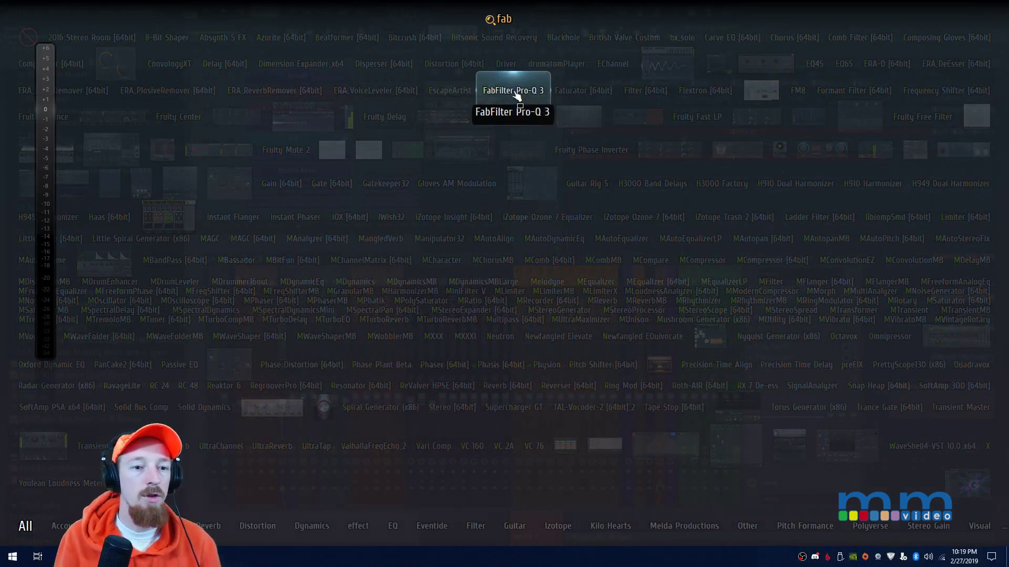
{"action": "left_click", "coordinate": [512, 91]}
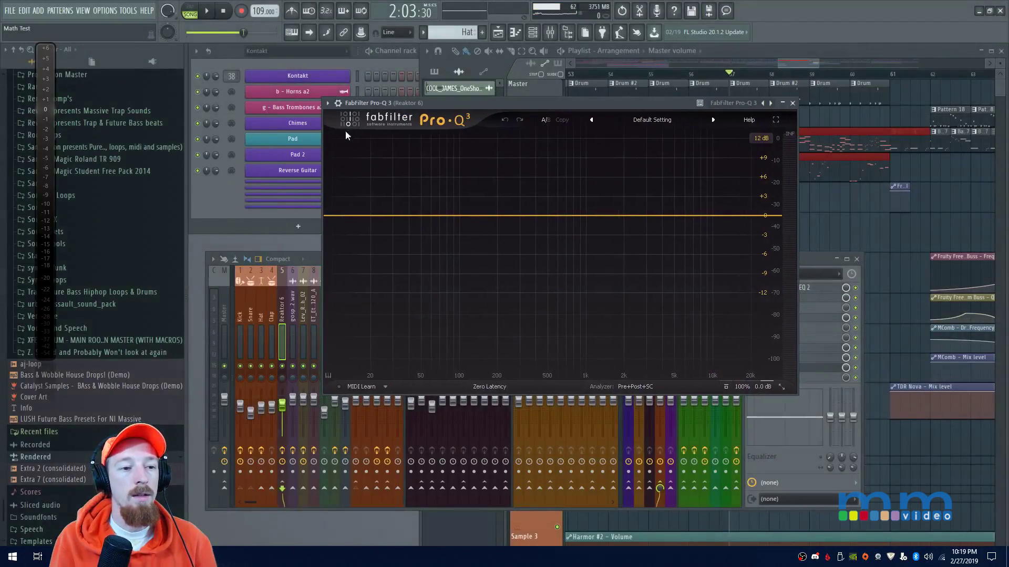
- Set the Stereo Side Chain input to 1 in the Pro-Q 3 wrapper's processing connections
{"action": "left_click", "coordinate": [338, 102]}
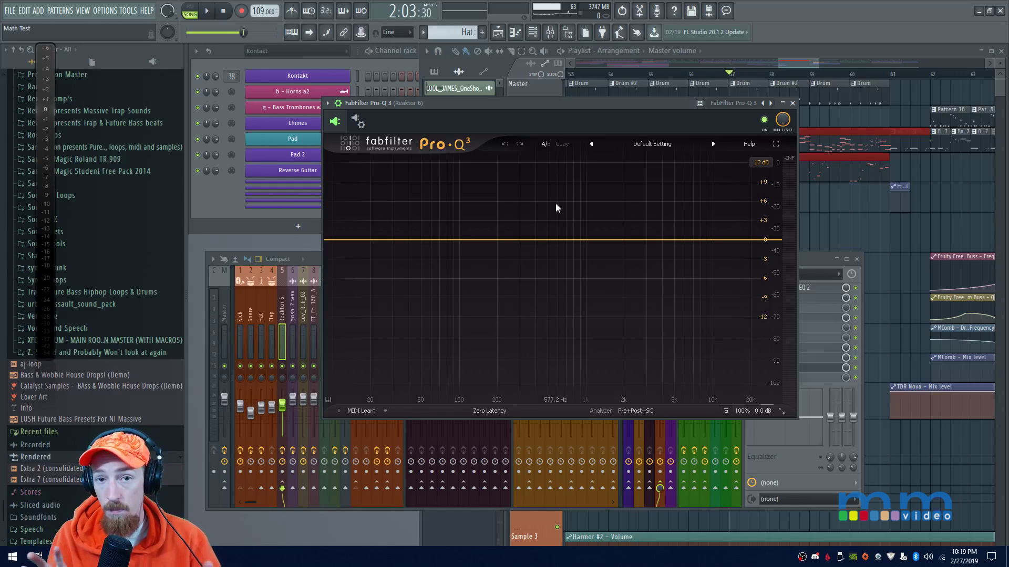
{"action": "left_click", "coordinate": [362, 126]}
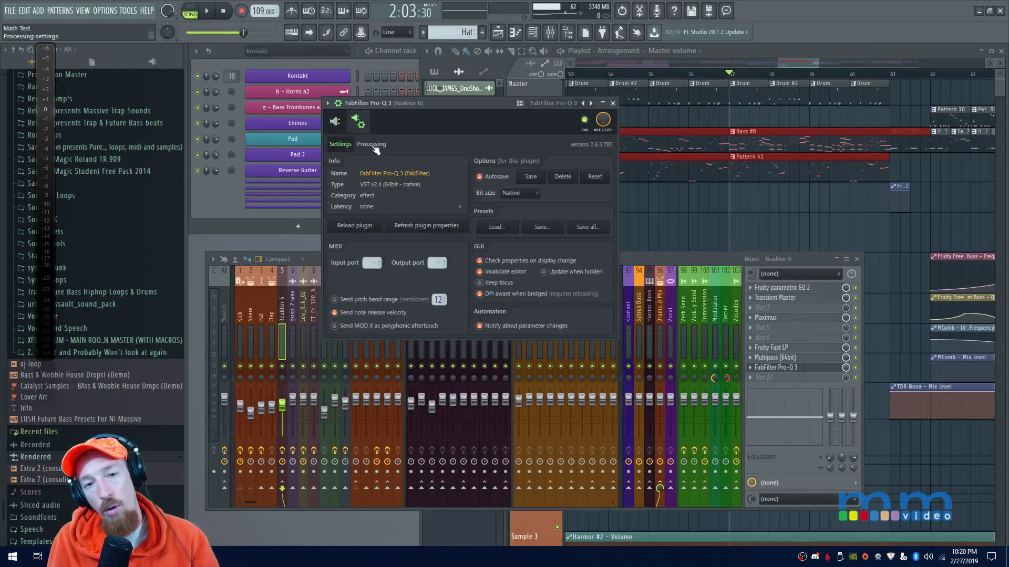
{"action": "left_click", "coordinate": [377, 147]}
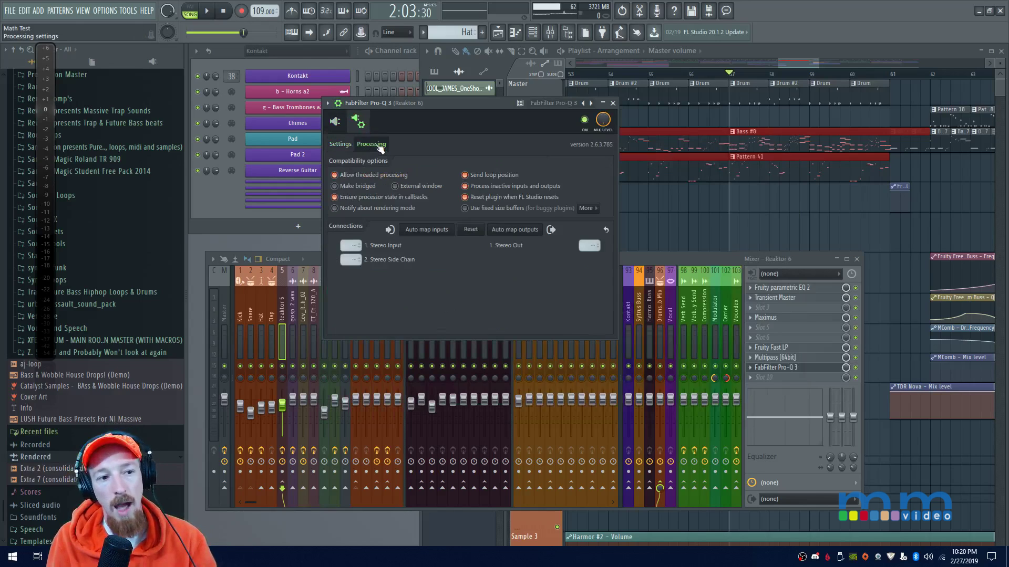
{"action": "left_click", "coordinate": [352, 260]}
{"action": "left_click", "coordinate": [381, 277]}
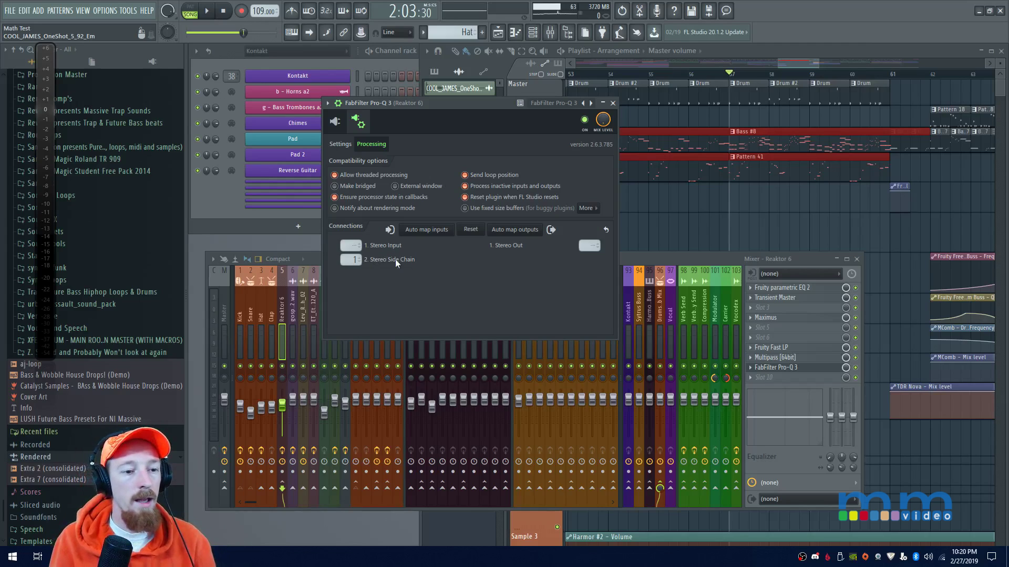
- Add two bell bands in Reaktor 6's Pro-Q 3, one at about 71 Hz and one at about 712 Hz
{"action": "left_click", "coordinate": [334, 122]}
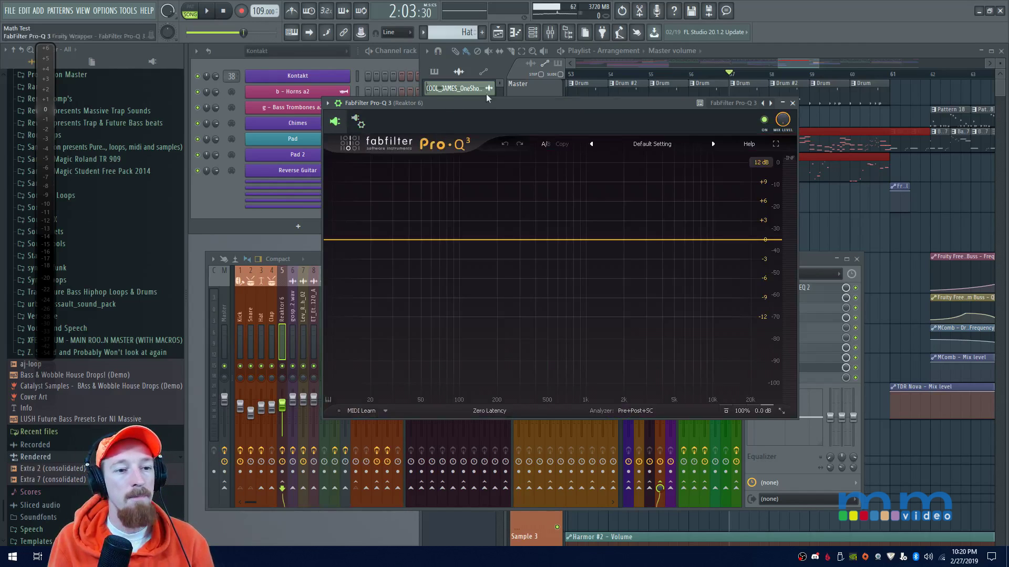
{"action": "left_click_drag", "start_coordinate": [522, 101], "coordinate": [487, 84]}
{"action": "left_click", "coordinate": [404, 223]}
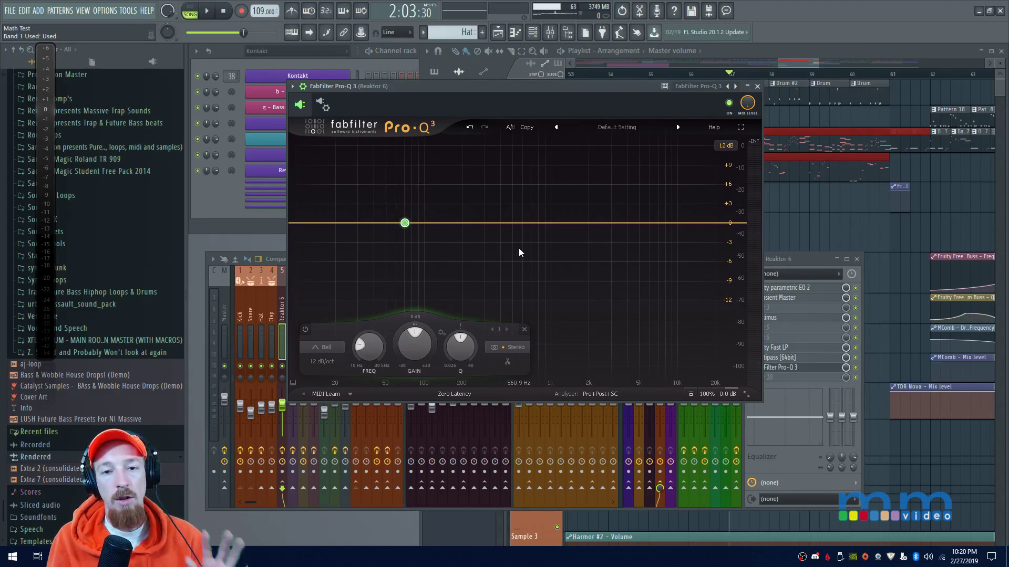
{"action": "left_click", "coordinate": [532, 224]}
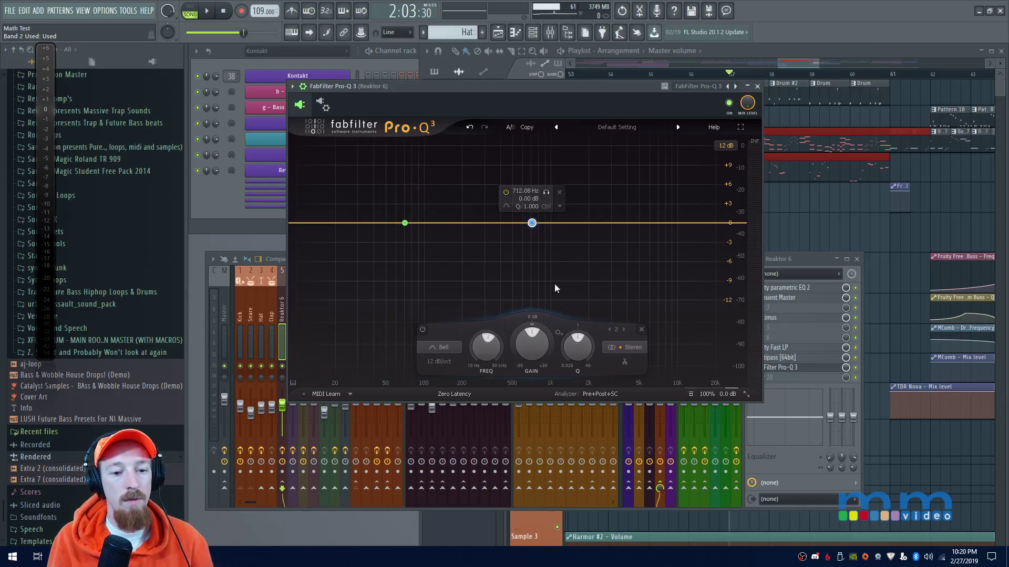
- Set both bands' stereo placement to Mid and give the low band a dynamic range of about -5.3 dB
{"action": "left_click", "coordinate": [405, 223]}
{"action": "left_click", "coordinate": [507, 347]}
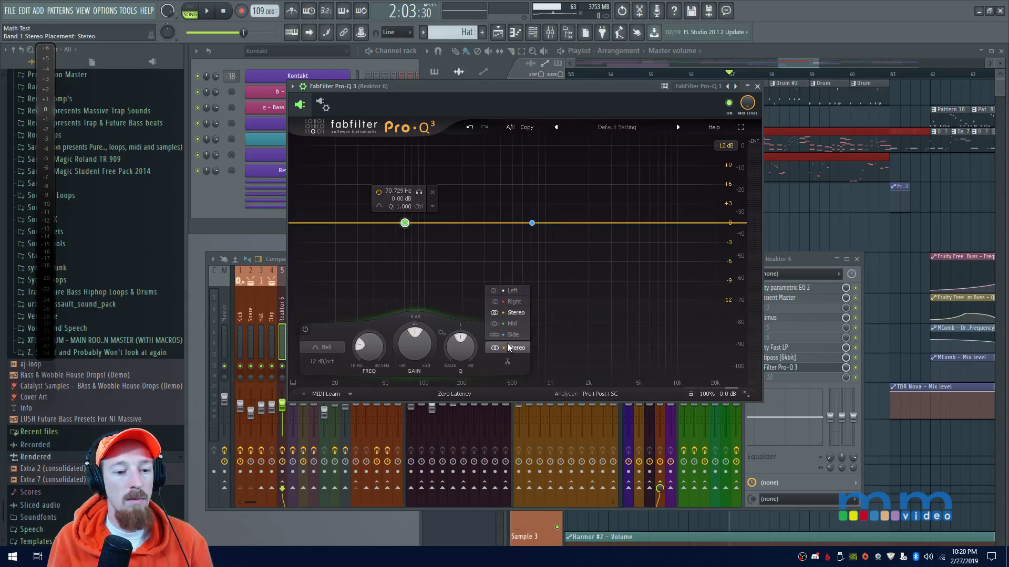
{"action": "left_click", "coordinate": [512, 324]}
{"action": "left_click", "coordinate": [531, 223]}
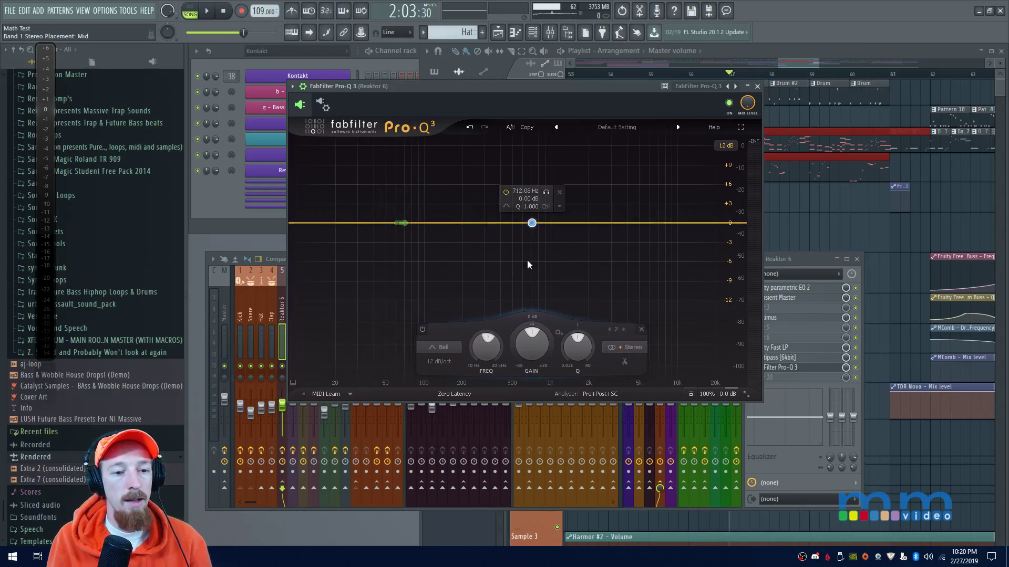
{"action": "left_click", "coordinate": [624, 348]}
{"action": "left_click", "coordinate": [630, 323]}
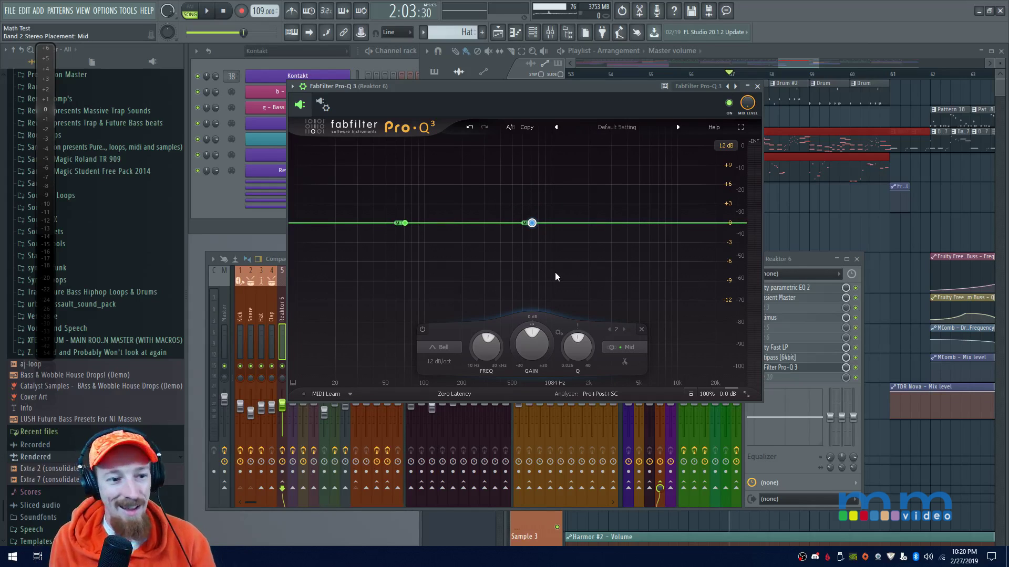
{"action": "left_click", "coordinate": [403, 223]}
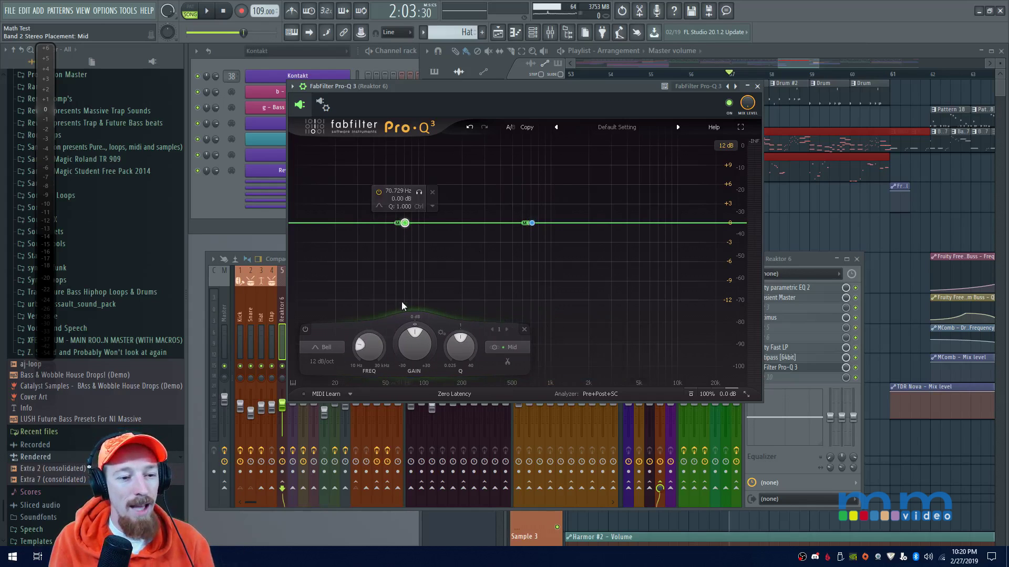
{"action": "mouse_move", "coordinate": [398, 365]}
{"action": "left_mouse_down"}
{"action": "mouse_move", "coordinate": [397, 379]}
{"action": "mouse_move", "coordinate": [408, 348]}
{"action": "left_mouse_up"}
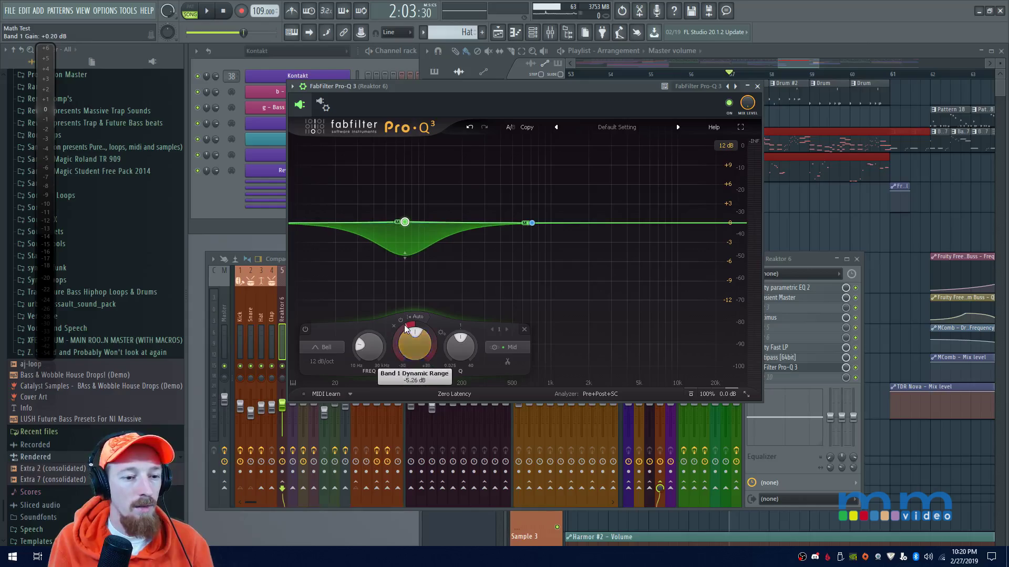
- Add FabFilter Pro-Q 3 to effect slot 7 of the Kick mixer track
{"action": "left_click", "coordinate": [239, 324]}
{"action": "key", "text": "F8"}
{"action": "type", "text": "f"}
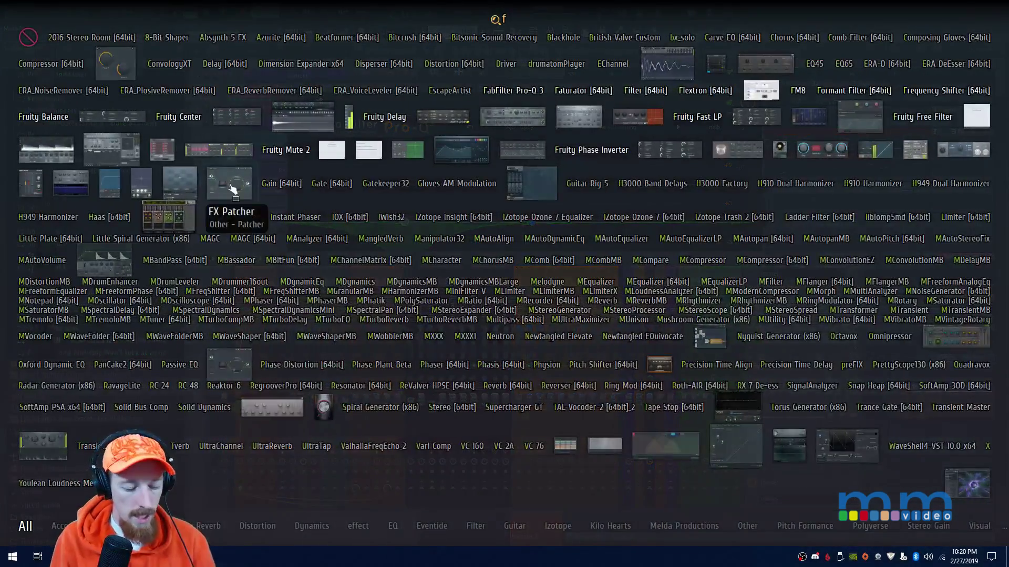
{"action": "type", "text": "ab"}
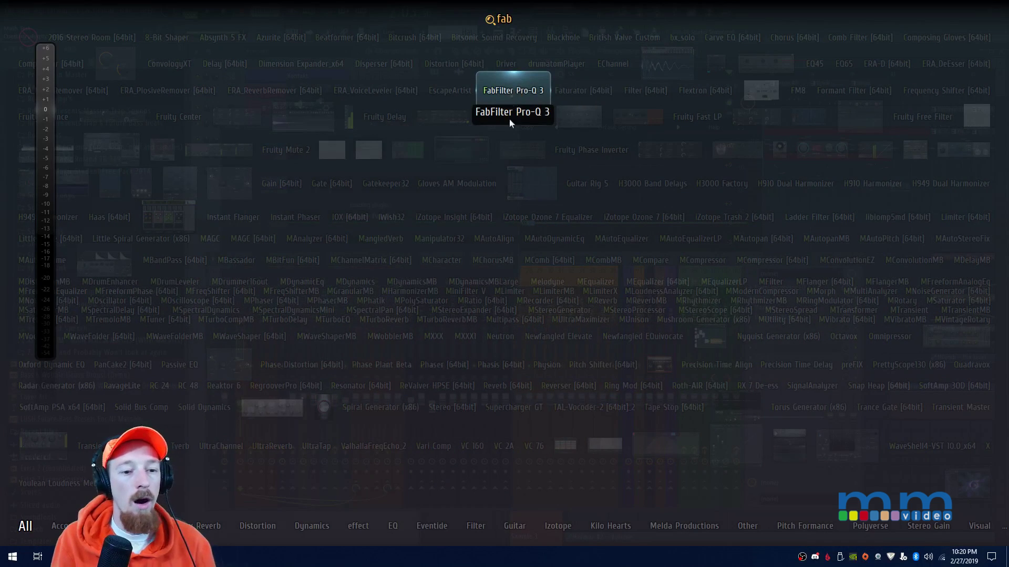
{"action": "left_click", "coordinate": [510, 113]}
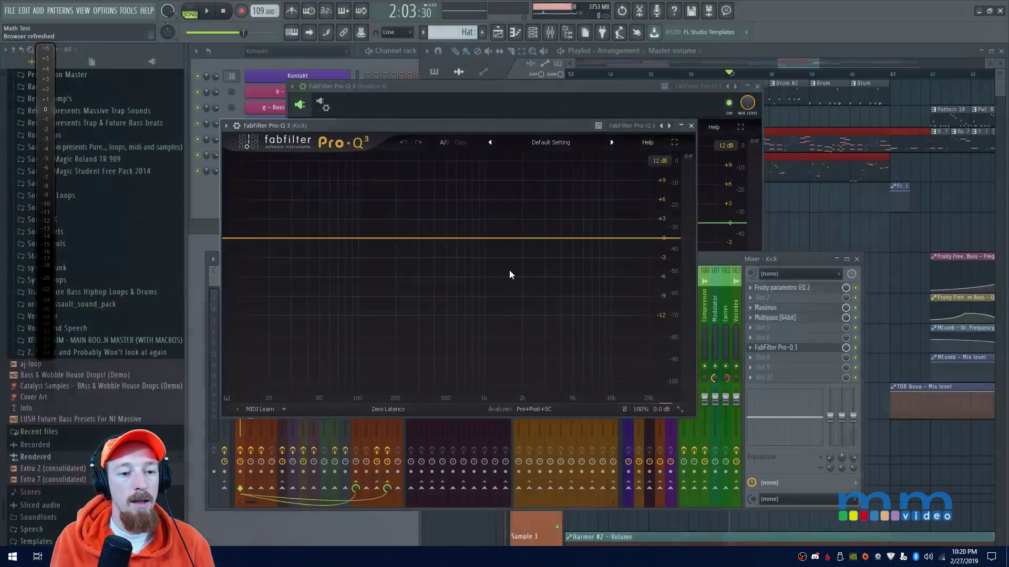
- Name the Kick track's Pro-Q 3 instance Kick in its analyzer settings and dismiss the plugin window
{"action": "left_click", "coordinate": [544, 405]}
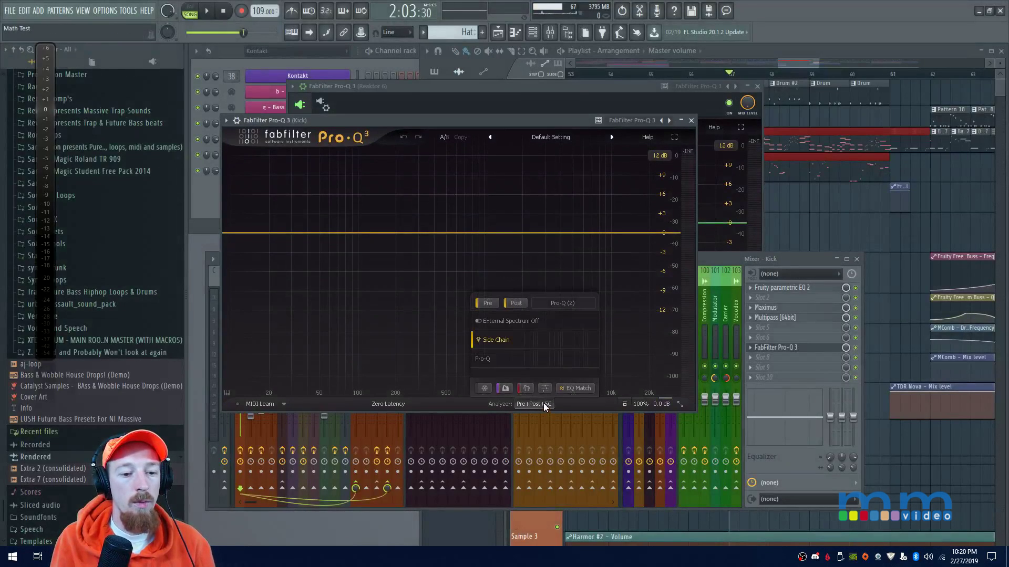
{"action": "left_click", "coordinate": [567, 304]}
{"action": "type", "text": "Kick"}
{"action": "key", "text": "Return"}
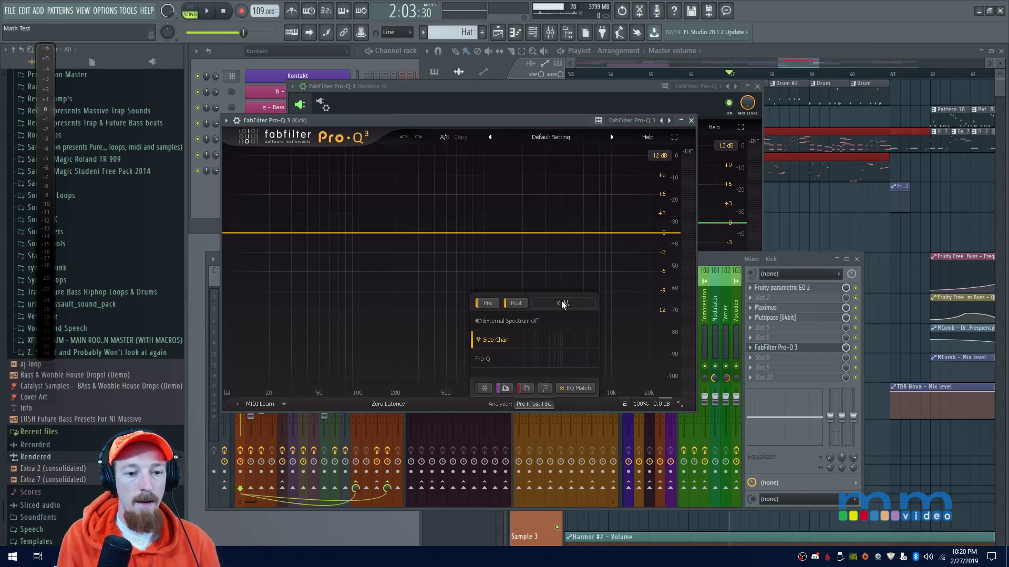
{"action": "left_click", "coordinate": [682, 120]}
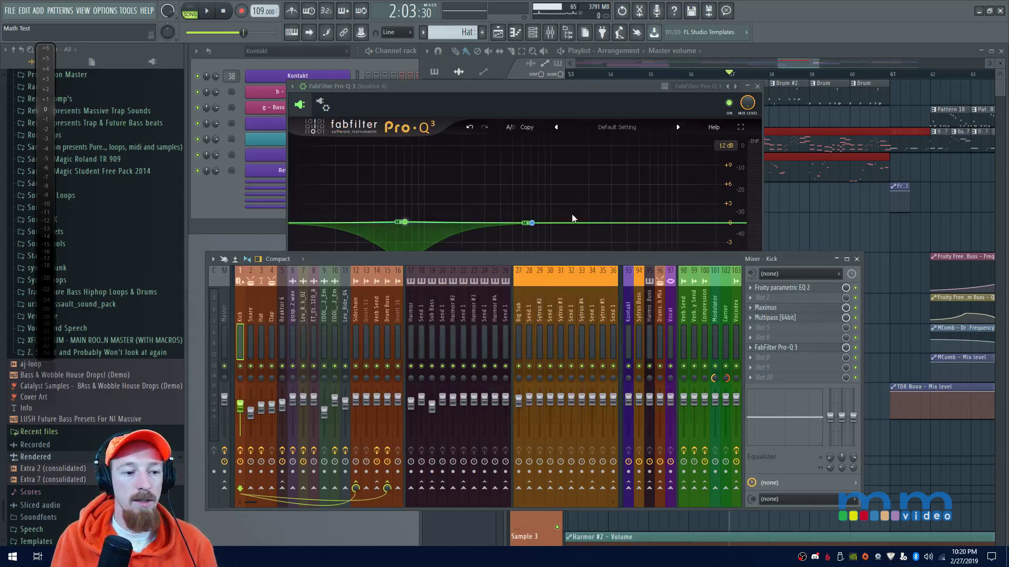
- Add FabFilter Pro-Q 3 to effect slot 6 of the Snare mixer track and name its analyzer instance Snare
{"action": "key", "text": "alt+p"}
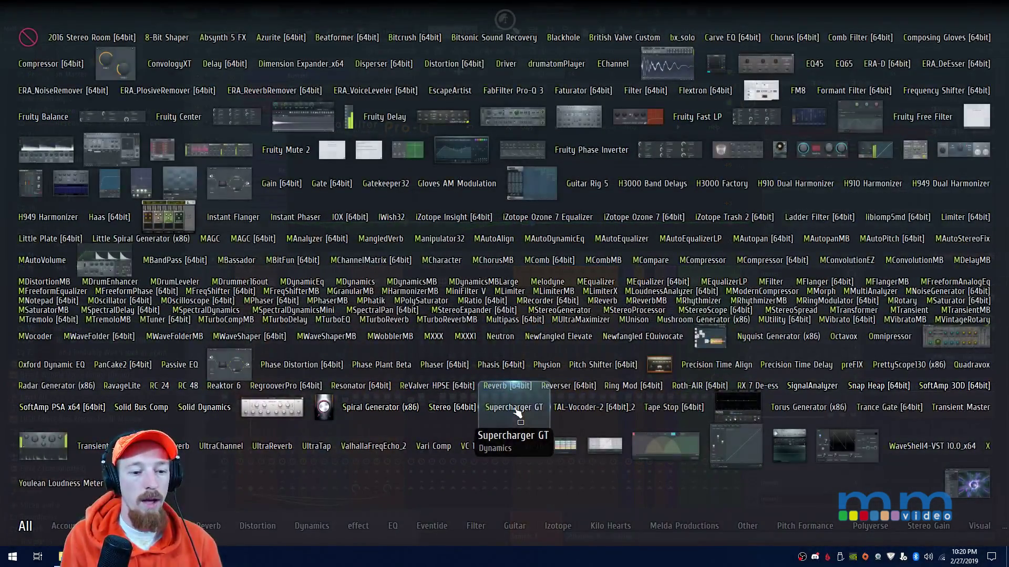
{"action": "type", "text": "fab"}
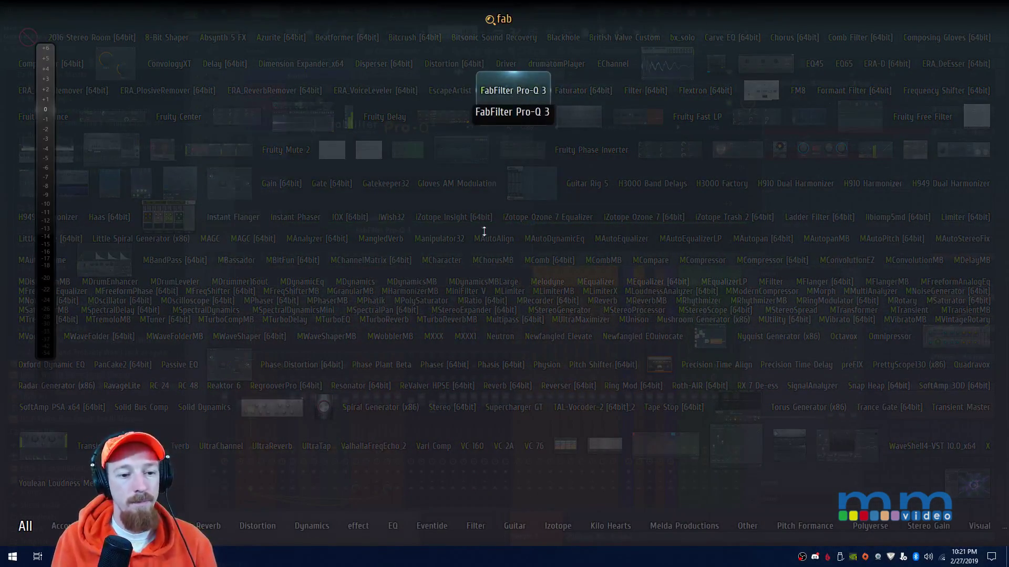
{"action": "key", "text": "Return"}
{"action": "left_click", "coordinate": [549, 423]}
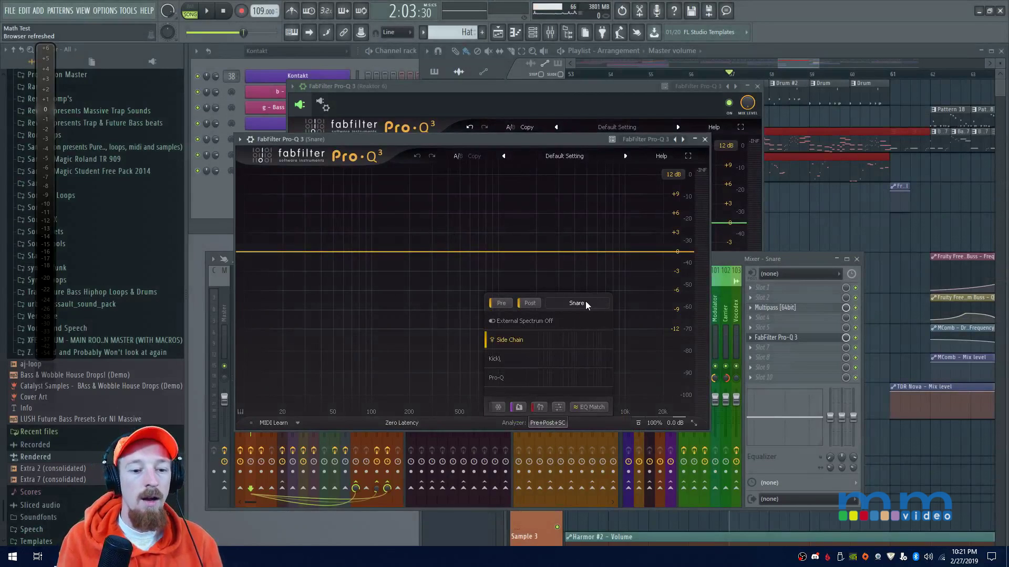
{"action": "key", "text": "Return"}
{"action": "left_click", "coordinate": [705, 140]}
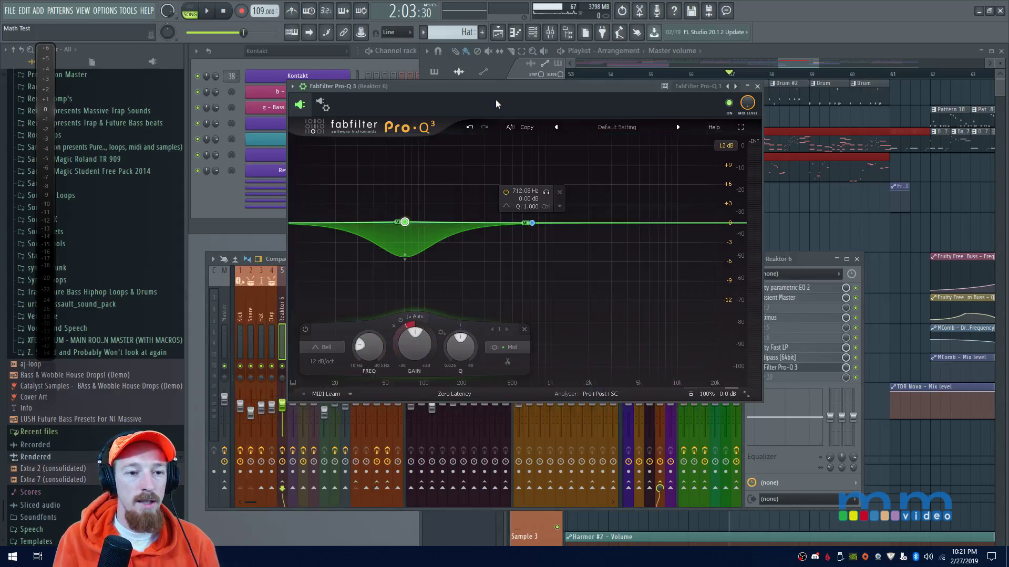
- Set the Kick instance as the external spectrum in the analyzer of Reaktor 6's Pro-Q 3
{"action": "left_click", "coordinate": [602, 395]}
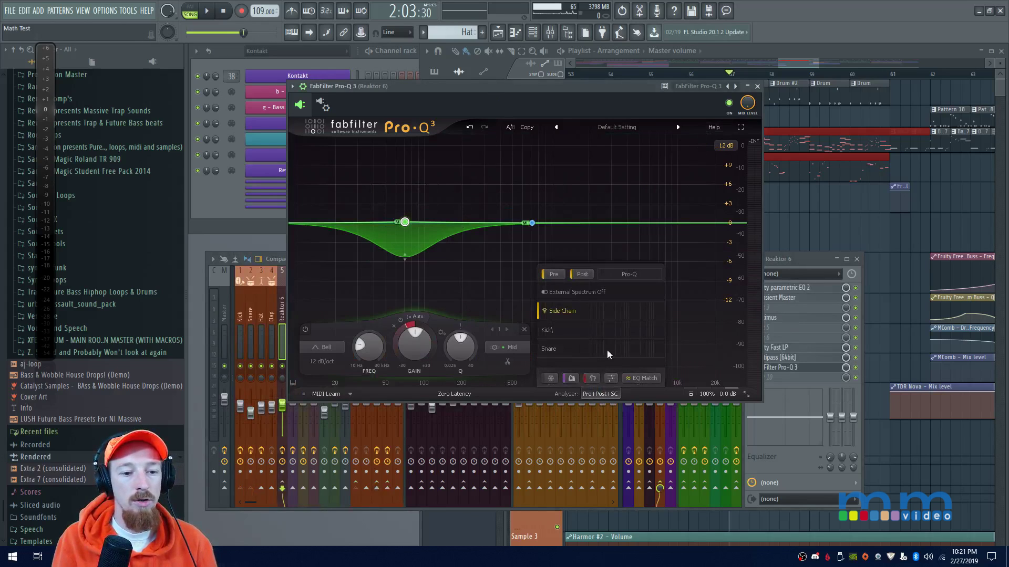
{"action": "left_click", "coordinate": [577, 331]}
{"action": "left_click", "coordinate": [608, 395]}
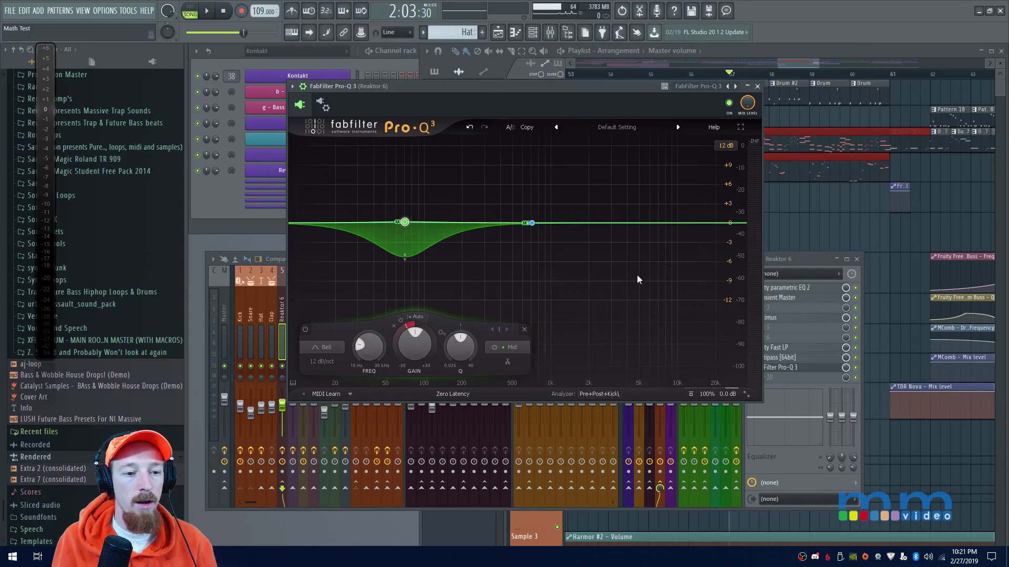
{"action": "left_click_drag", "start_coordinate": [505, 87], "coordinate": [524, 86]}
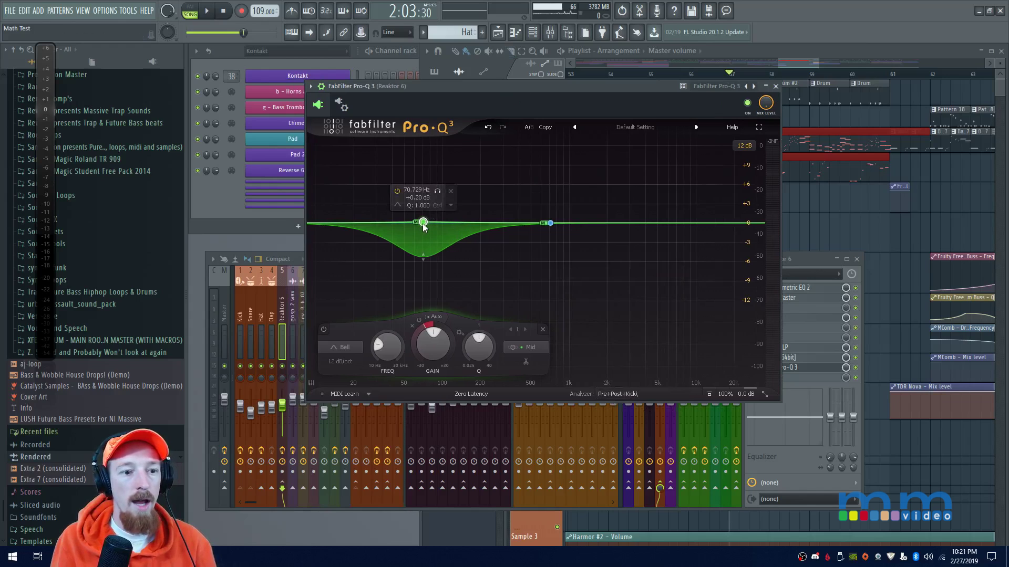
- Tune the low Mid band to about 57 Hz with a deeper dynamic cut and a Q of about 1.77, auditioning playback
{"action": "left_click_drag", "start_coordinate": [425, 225], "coordinate": [414, 226]}
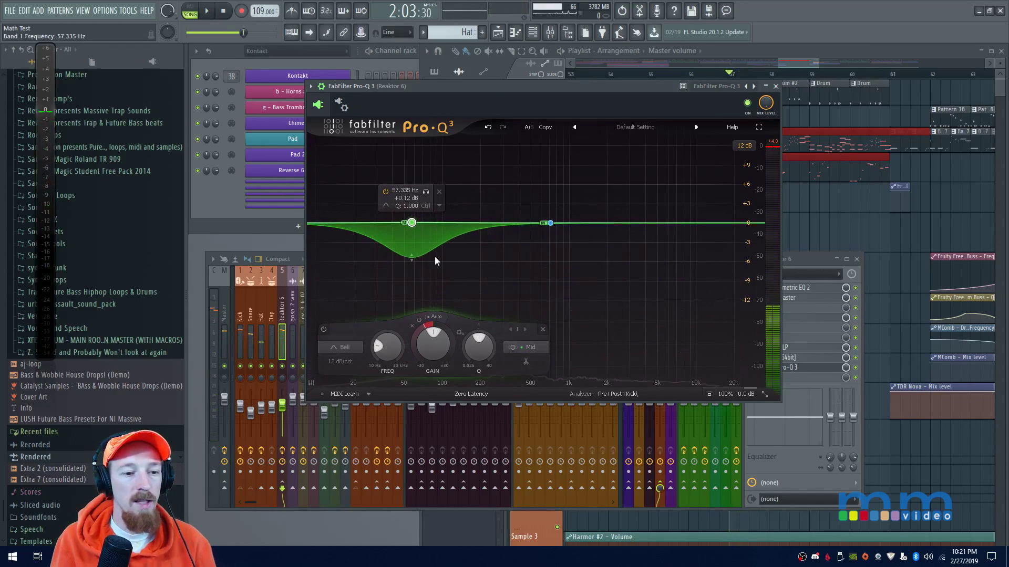
{"action": "key", "text": "space"}
{"action": "key", "text": "space"}
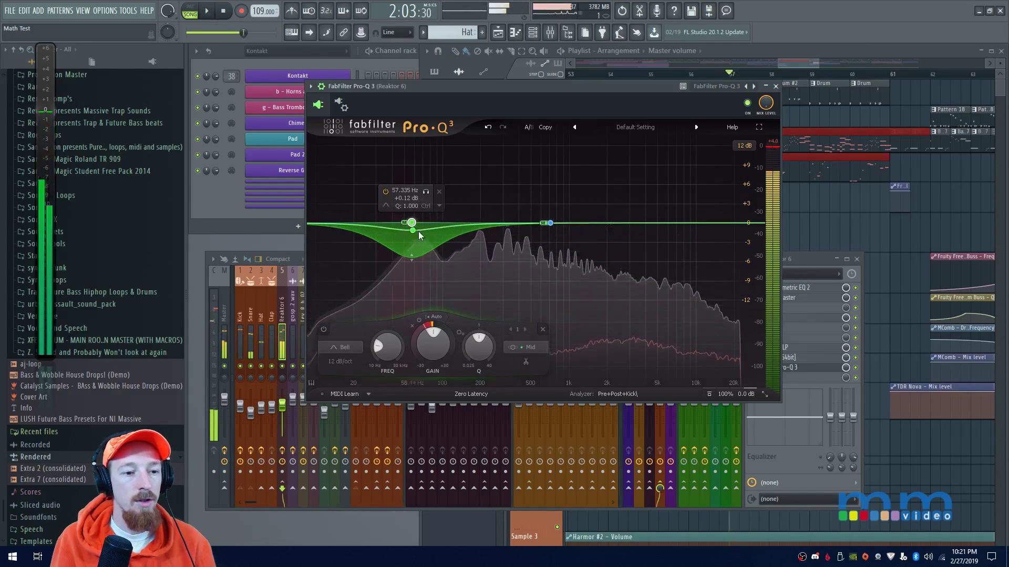
{"action": "left_click_drag", "start_coordinate": [428, 325], "coordinate": [480, 322]}
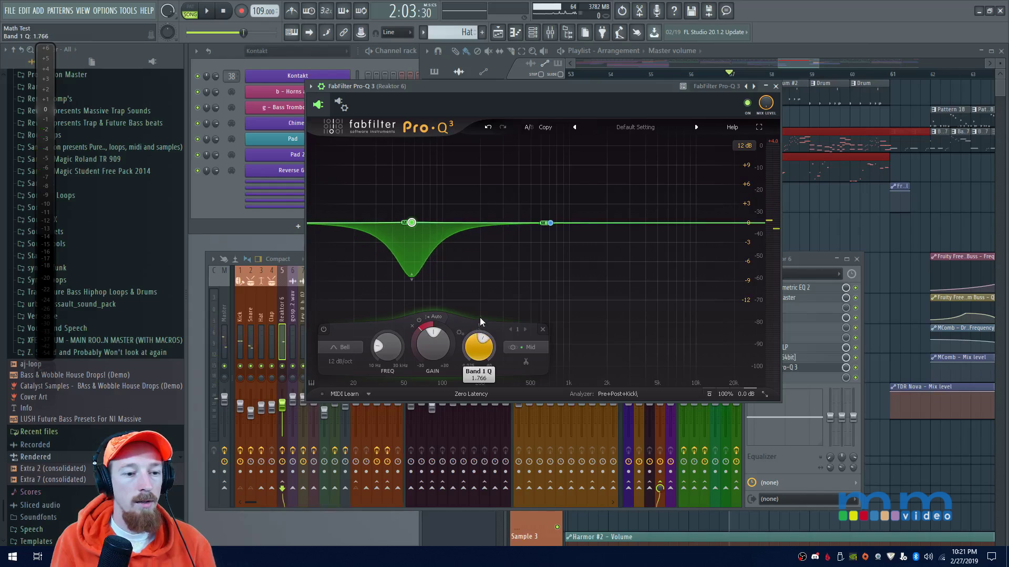
- Add a third bell band at about 2034 Hz and set its stereo placement to Side
{"action": "mouse_move", "coordinate": [406, 220]}
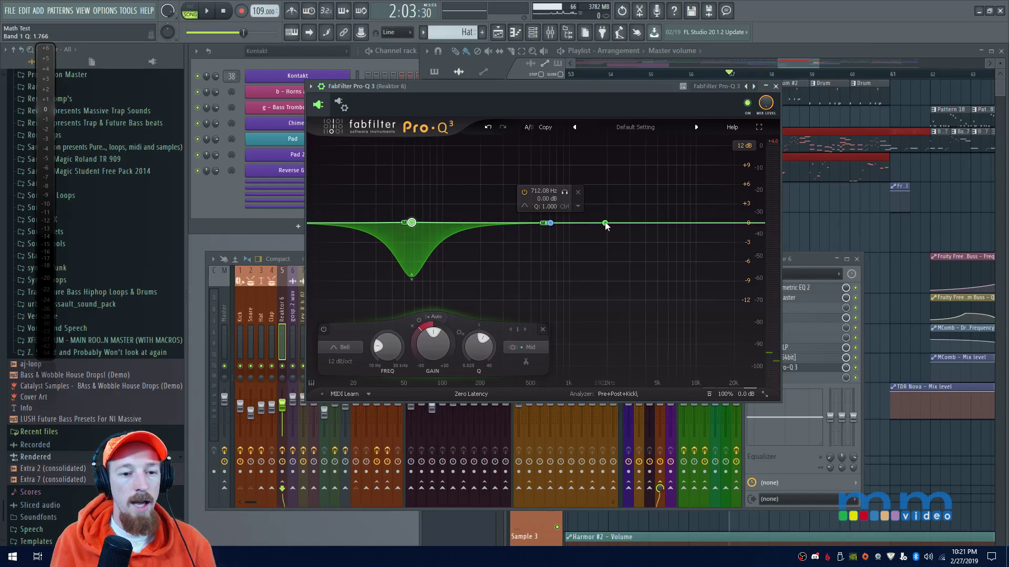
{"action": "left_click", "coordinate": [604, 223]}
{"action": "left_click", "coordinate": [698, 347]}
{"action": "left_click", "coordinate": [699, 325]}
{"action": "left_click", "coordinate": [702, 349]}
{"action": "left_click", "coordinate": [703, 336]}
{"action": "left_click_drag", "start_coordinate": [605, 225], "coordinate": [610, 226]}
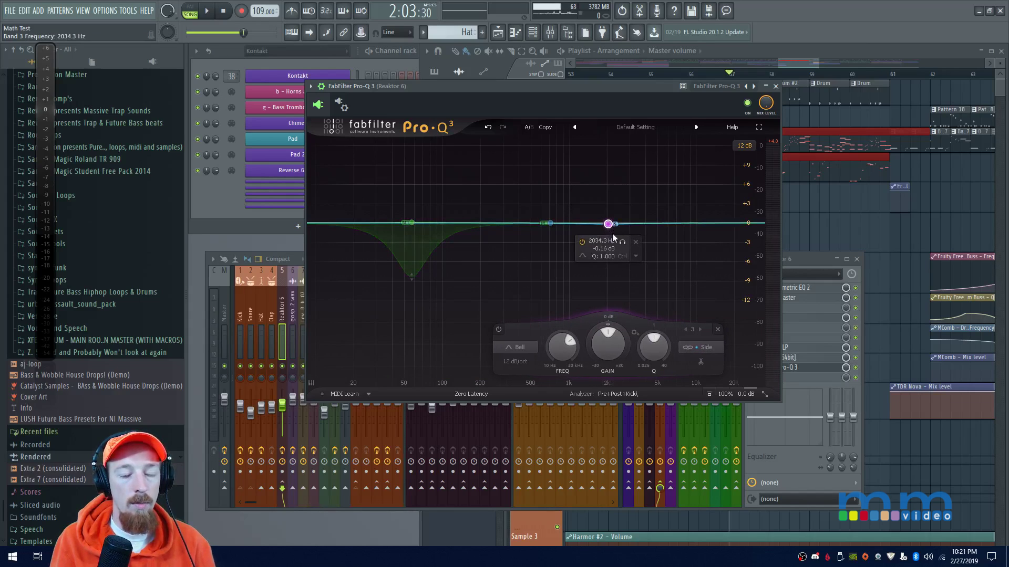
- Give the Side band a gentle dynamic cut with a Q of about 0.45 and move it to about 2416 Hz
{"action": "left_click_drag", "start_coordinate": [605, 336], "coordinate": [659, 368]}
{"action": "mouse_move", "coordinate": [610, 225]}
{"action": "left_click_drag", "start_coordinate": [609, 223], "coordinate": [619, 224]}
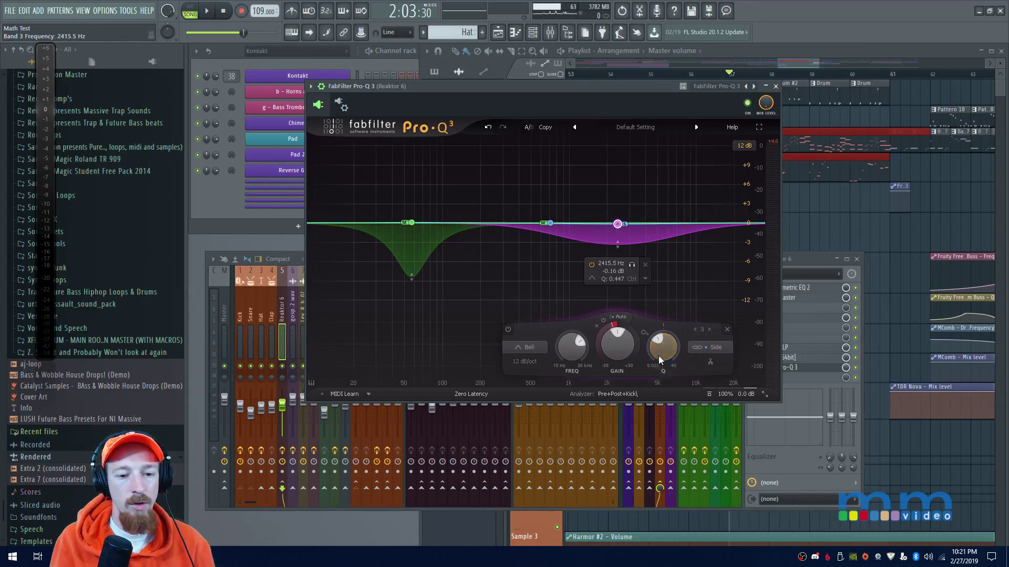
{"action": "mouse_move", "coordinate": [658, 351]}
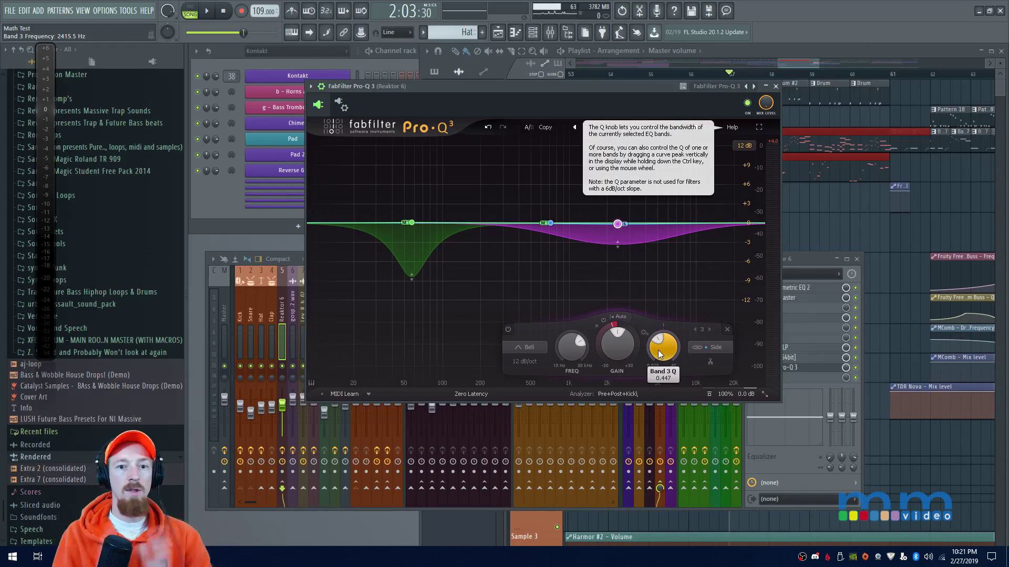
{"action": "mouse_move", "coordinate": [618, 224]}
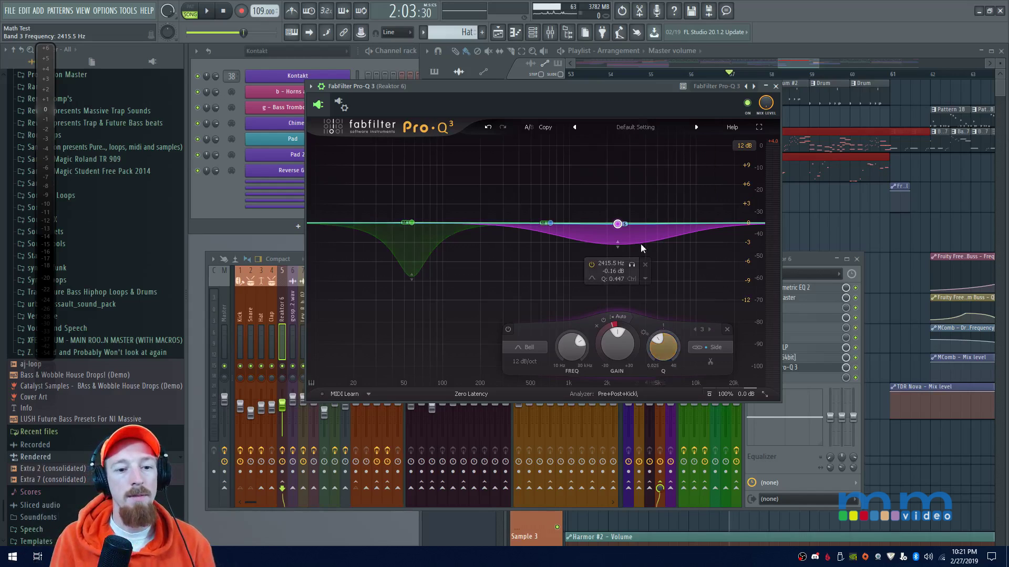
- Switch the analyzer's external spectrum to Snare and play the section to compare it with the Reaktor 6 signal around the middle band
{"action": "left_click", "coordinate": [550, 223]}
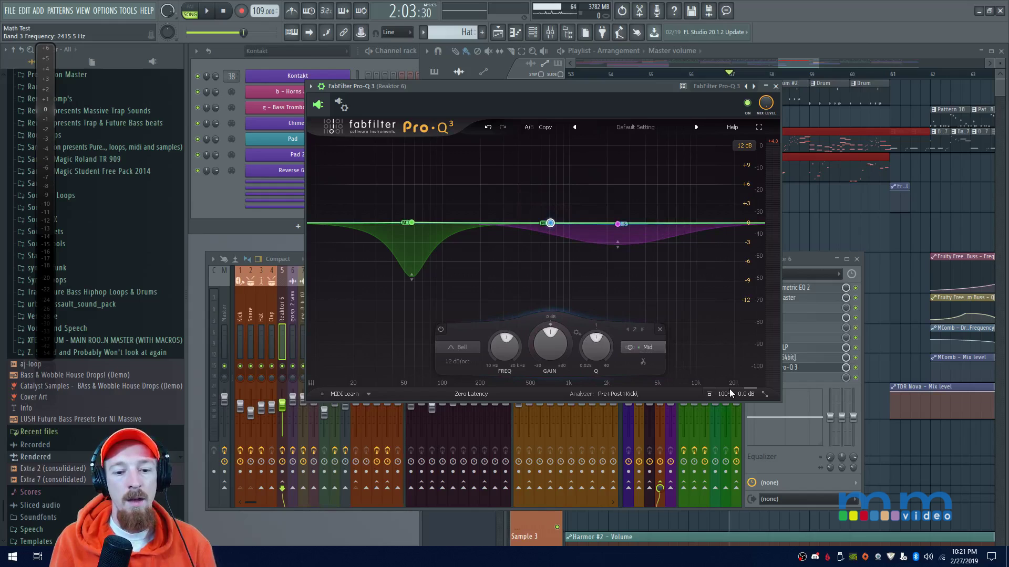
{"action": "left_click", "coordinate": [629, 395]}
{"action": "left_click", "coordinate": [599, 350]}
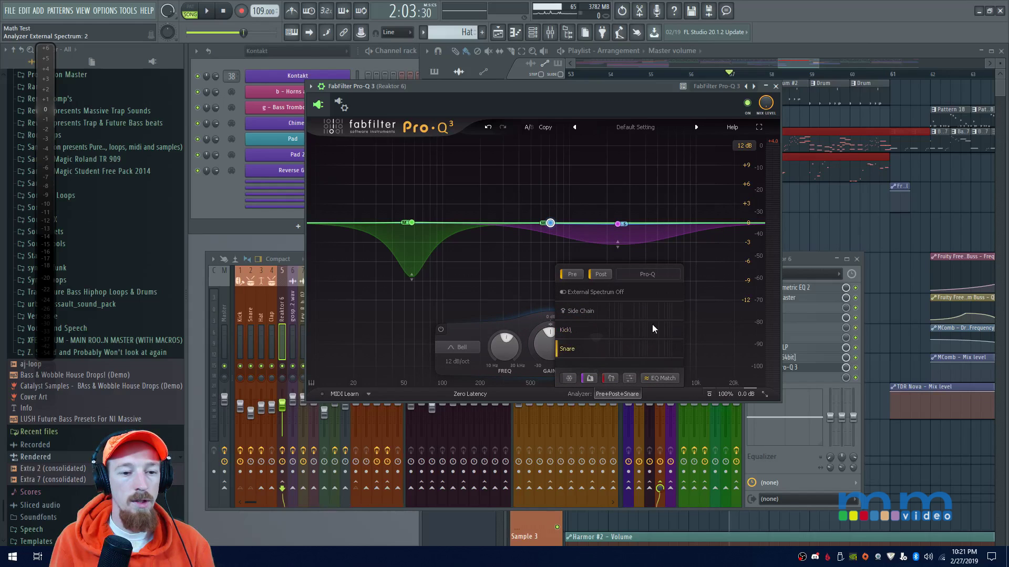
{"action": "left_click", "coordinate": [623, 395]}
{"action": "key", "text": "space"}
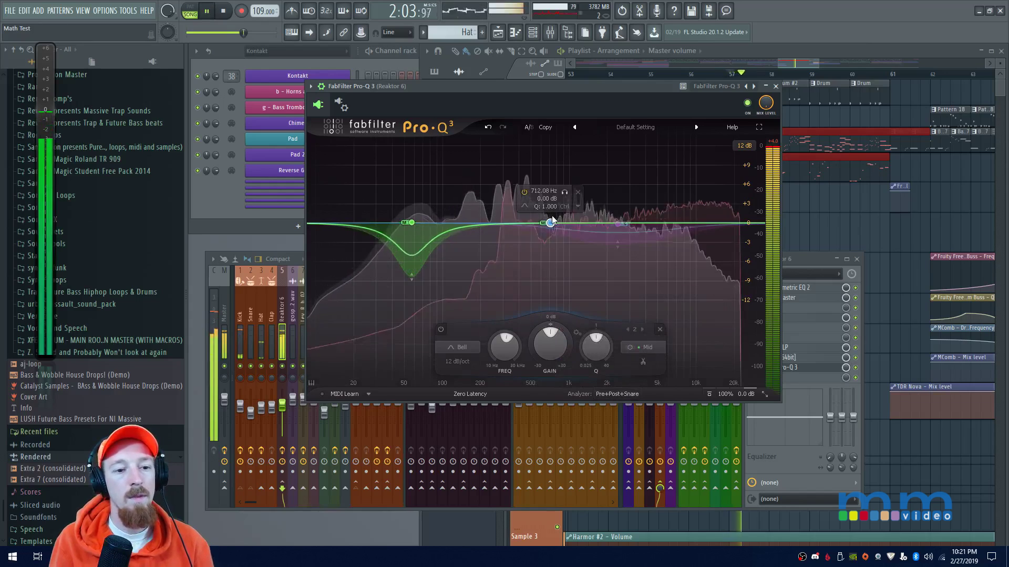
{"action": "key", "text": "space"}
- Move the middle band to about 338 Hz, narrow its Q and set its dynamic range to about -6.07 dB, auditioning playback
{"action": "left_click_drag", "start_coordinate": [547, 222], "coordinate": [510, 224]}
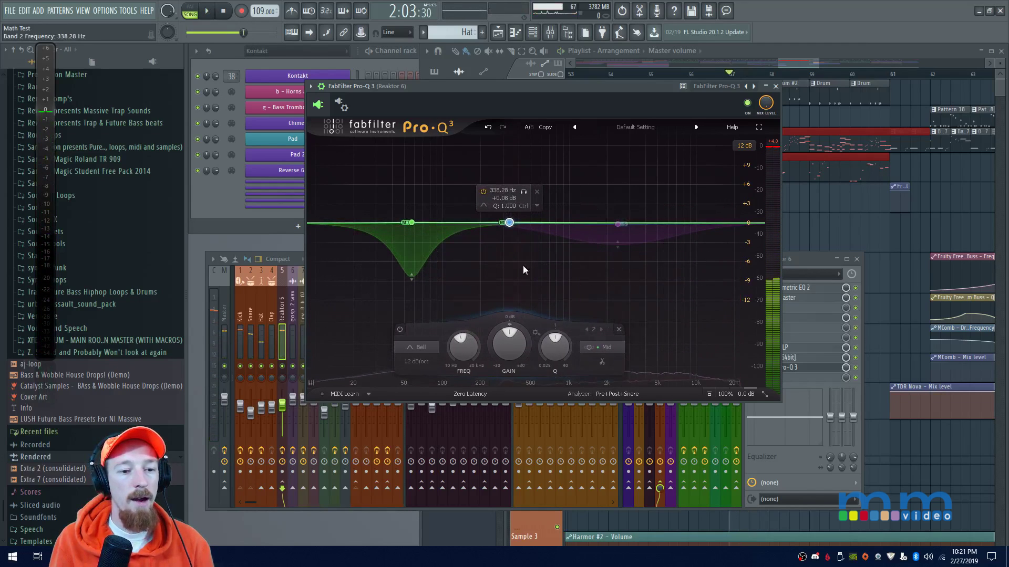
{"action": "left_click_drag", "start_coordinate": [507, 354], "coordinate": [552, 340]}
{"action": "key", "text": "space"}
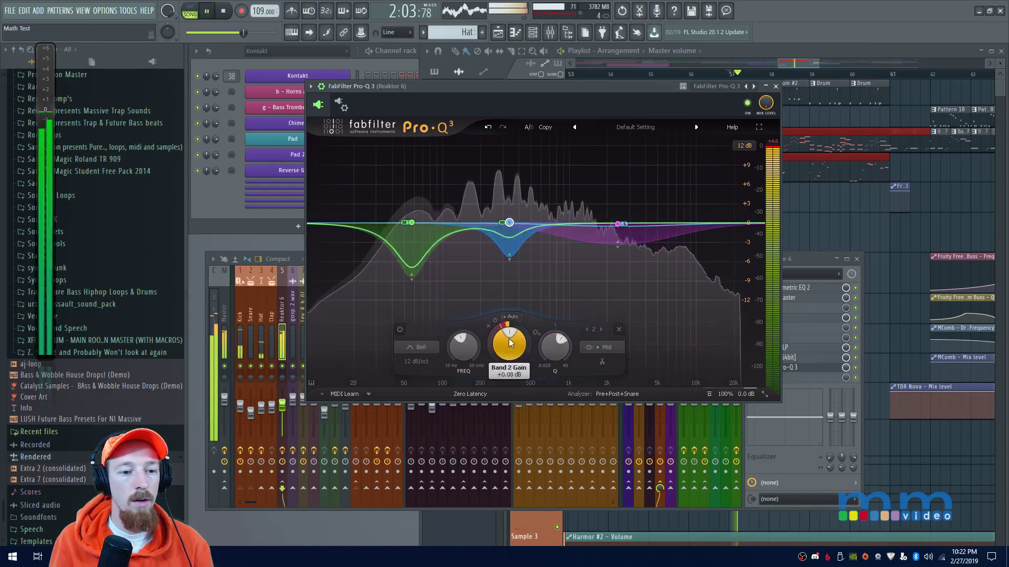
{"action": "key", "text": "space"}
{"action": "left_click_drag", "start_coordinate": [503, 326], "coordinate": [499, 336]}
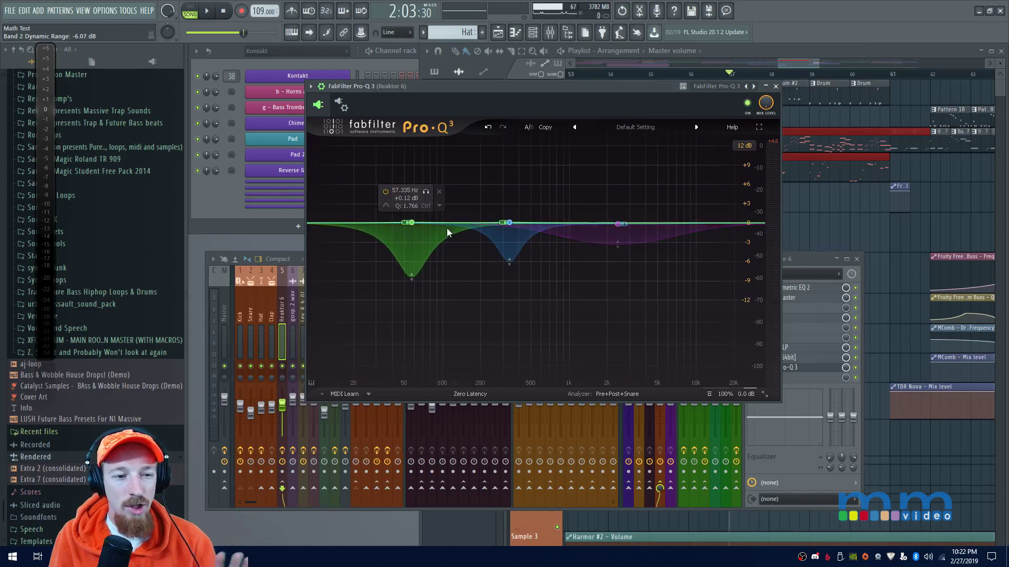
- Set a manual threshold of -20.0 dB and enable the external side chain on the low, middle and Side bands
{"action": "left_click", "coordinate": [412, 222]}
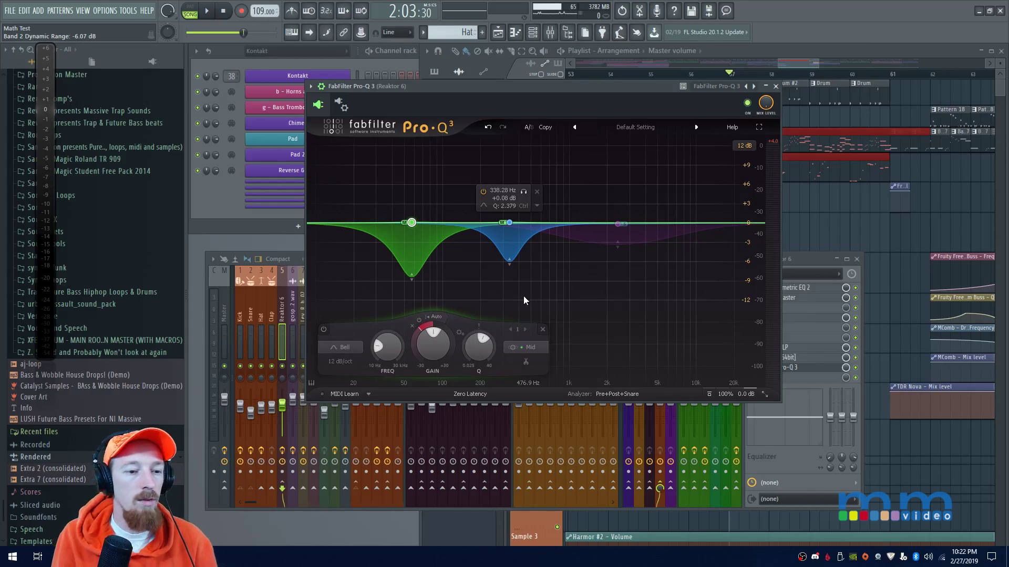
{"action": "left_click", "coordinate": [434, 319]}
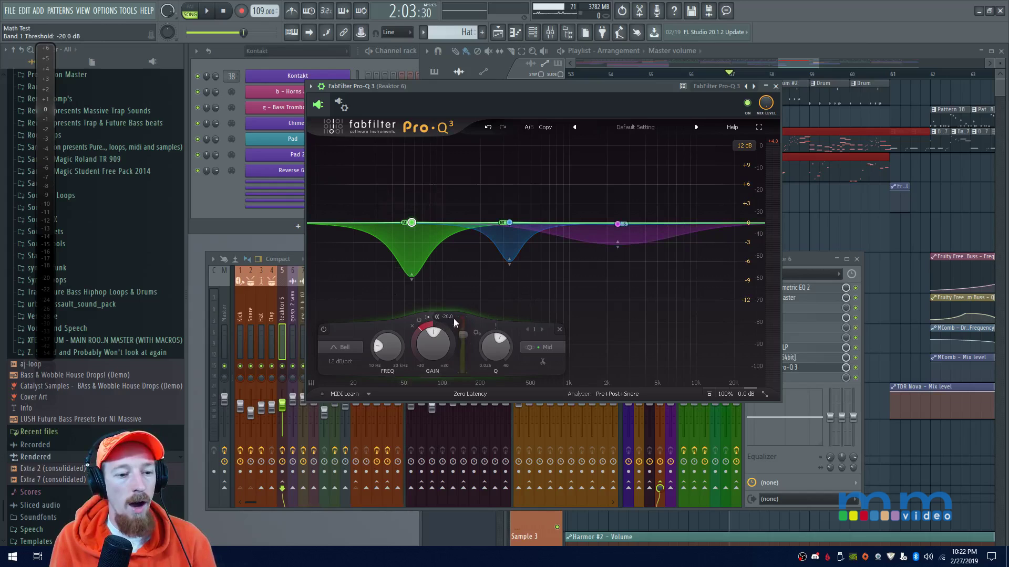
{"action": "left_click", "coordinate": [506, 235]}
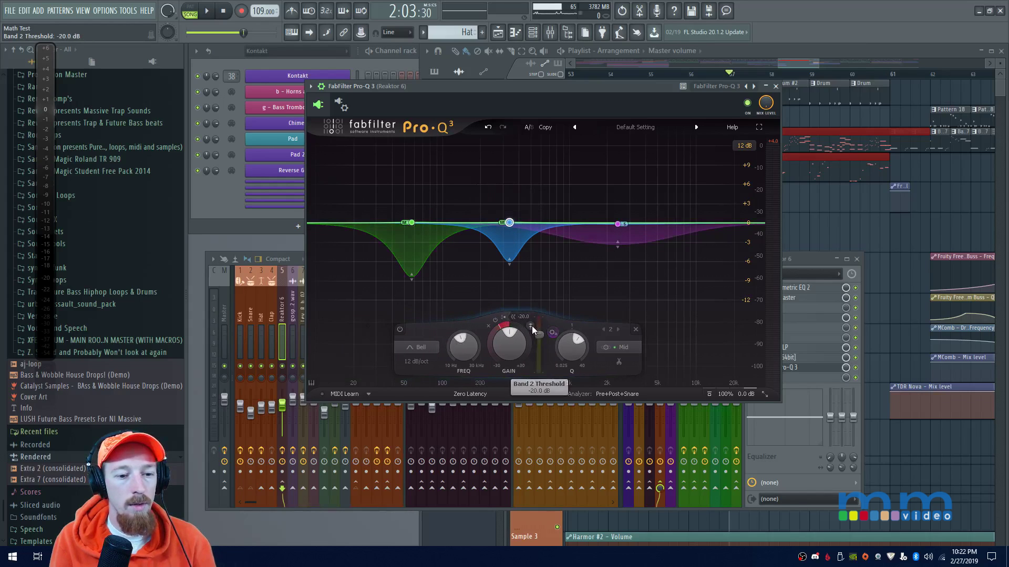
{"action": "left_click", "coordinate": [530, 328]}
{"action": "left_click", "coordinate": [618, 225]}
{"action": "left_click", "coordinate": [616, 317]}
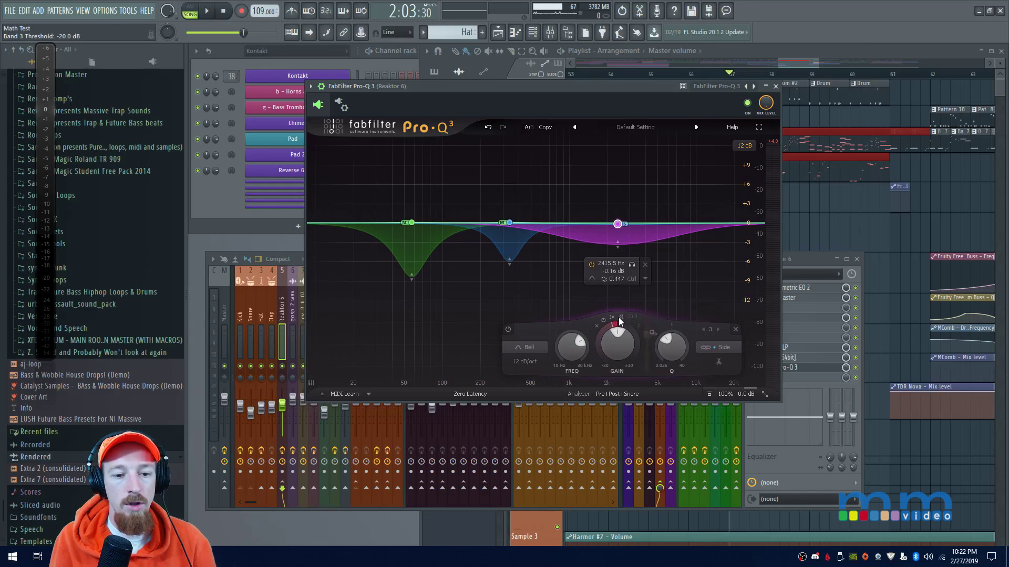
{"action": "left_click", "coordinate": [639, 325]}
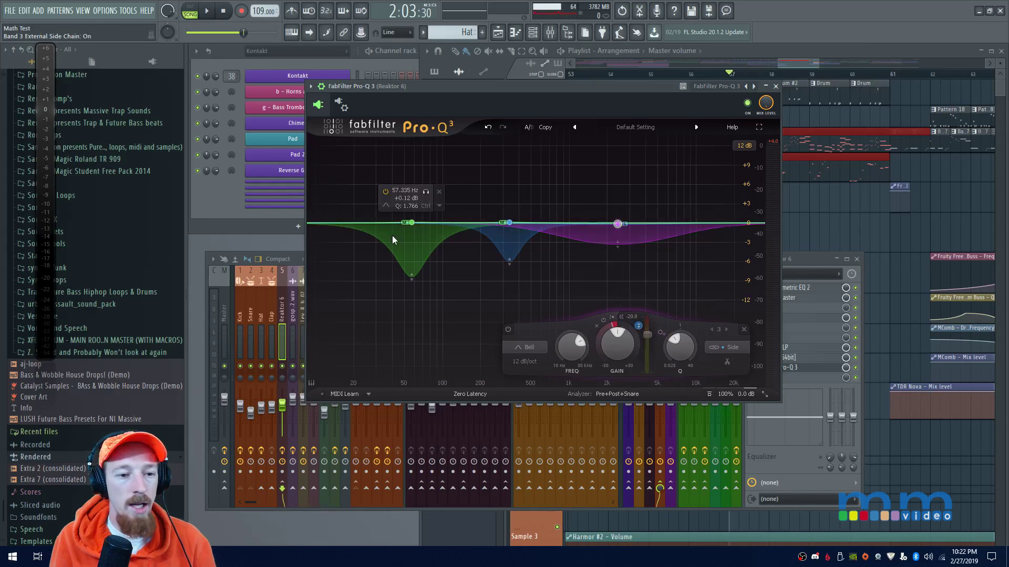
- Return the playhead to bar 53 and reopen the Reaktor 6 track's Pro-Q 3 for auditioning
{"action": "left_click", "coordinate": [411, 223]}
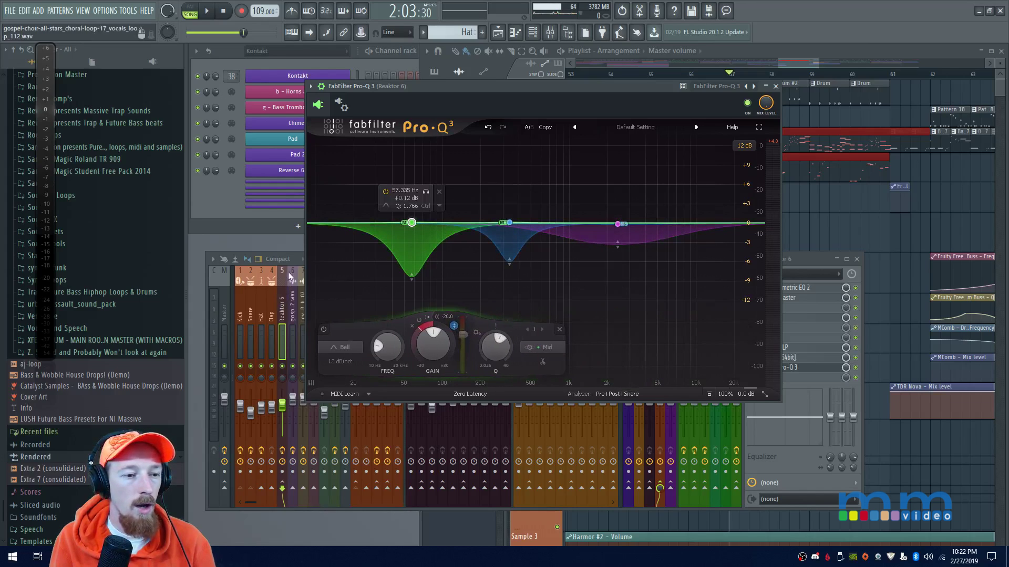
{"action": "left_click", "coordinate": [710, 395]}
{"action": "left_click_drag", "start_coordinate": [651, 90], "coordinate": [772, 211]}
{"action": "left_click", "coordinate": [570, 75]}
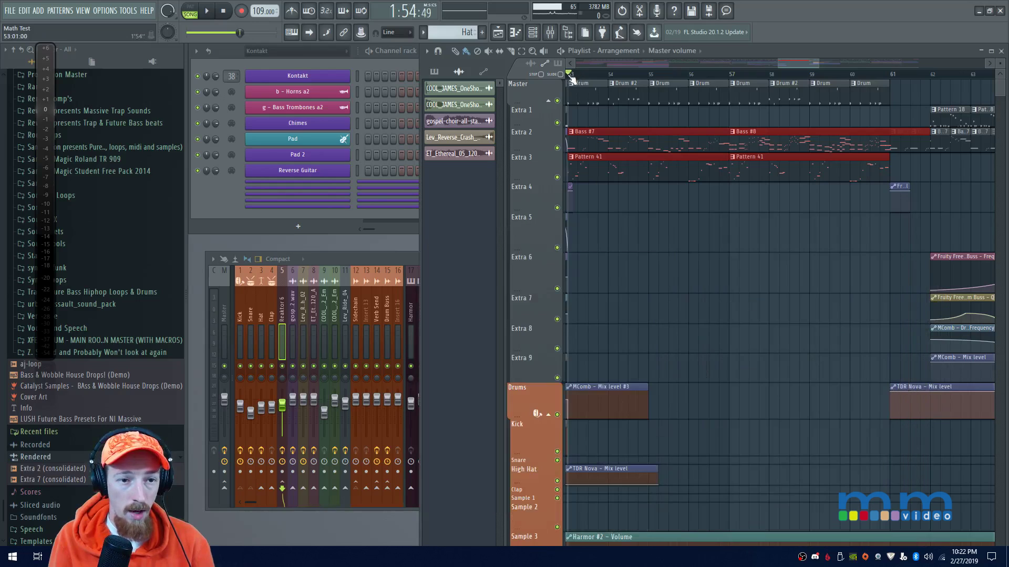
{"action": "left_click", "coordinate": [344, 264]}
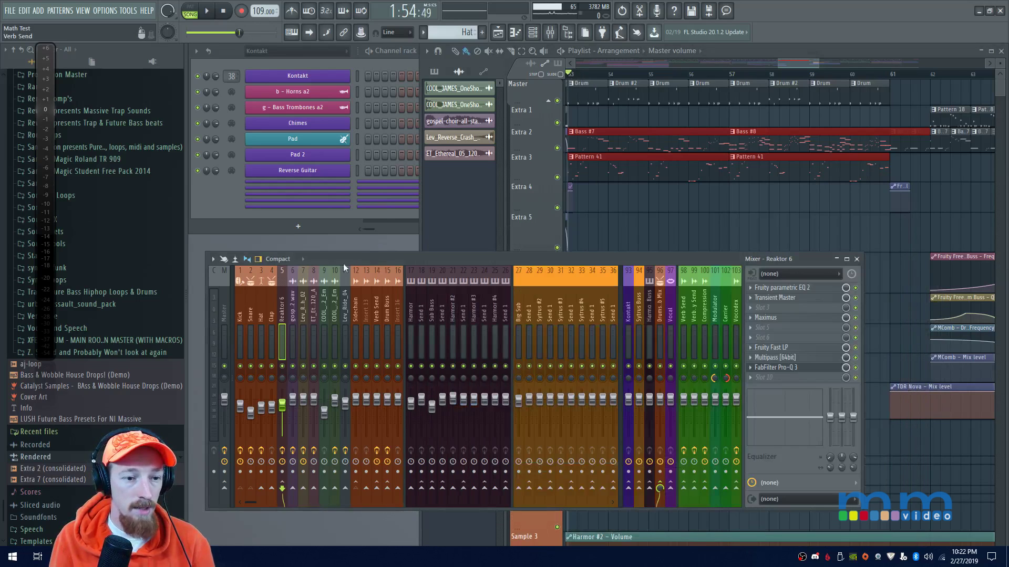
{"action": "left_click", "coordinate": [775, 368]}
{"action": "left_click_drag", "start_coordinate": [603, 200], "coordinate": [561, 154]}
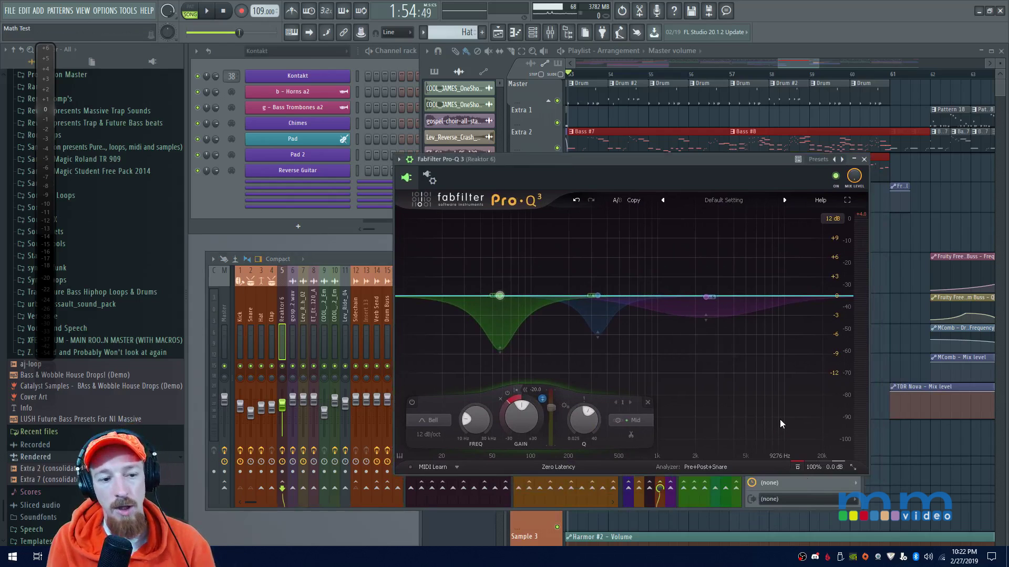
- Turn off the analyzer's external spectrum and play the section to compare the bypassed and active EQ
{"action": "key", "text": "space"}
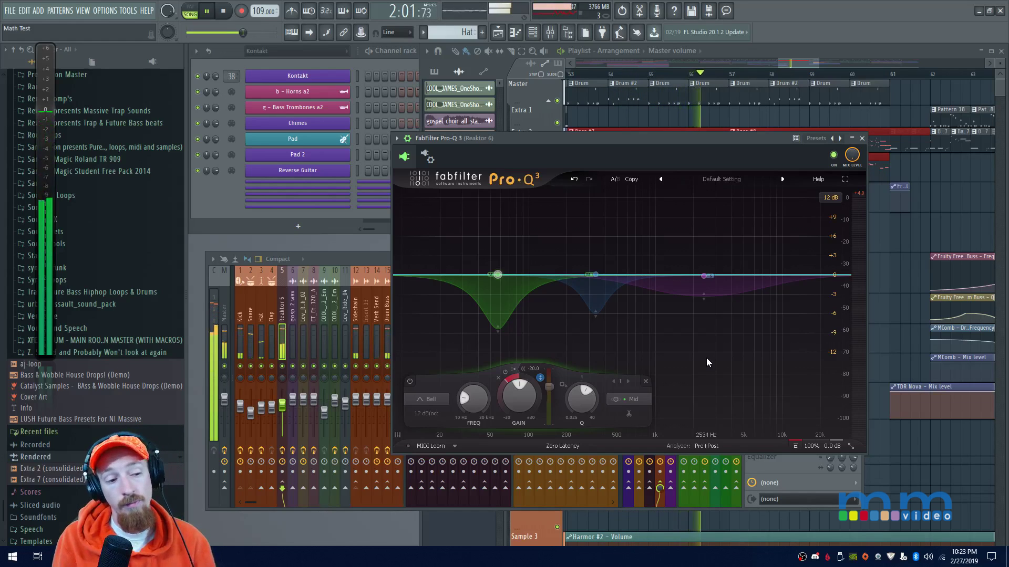
{"action": "key", "text": "space"}
{"action": "left_click", "coordinate": [709, 446]}
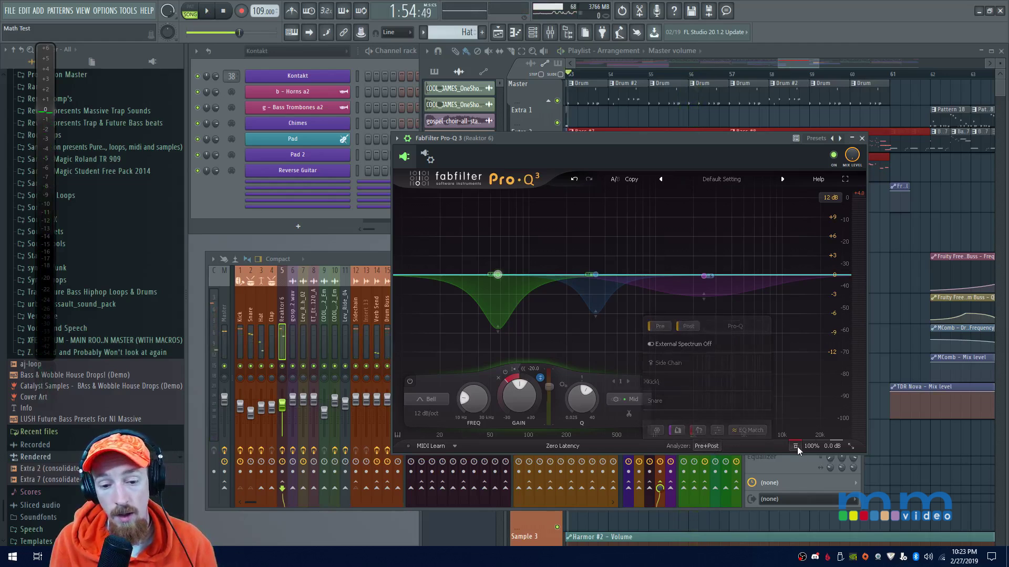
{"action": "key", "text": "space"}
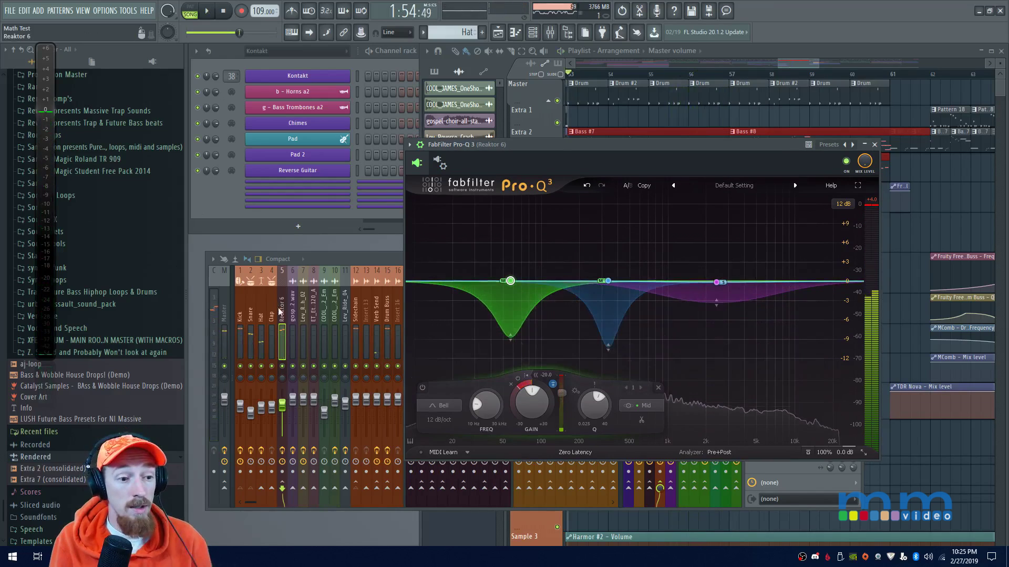
- Add a fourth bell band set to Side at about 139 Hz with +2.37 dB gain, and audition it
{"action": "left_click", "coordinate": [282, 311]}
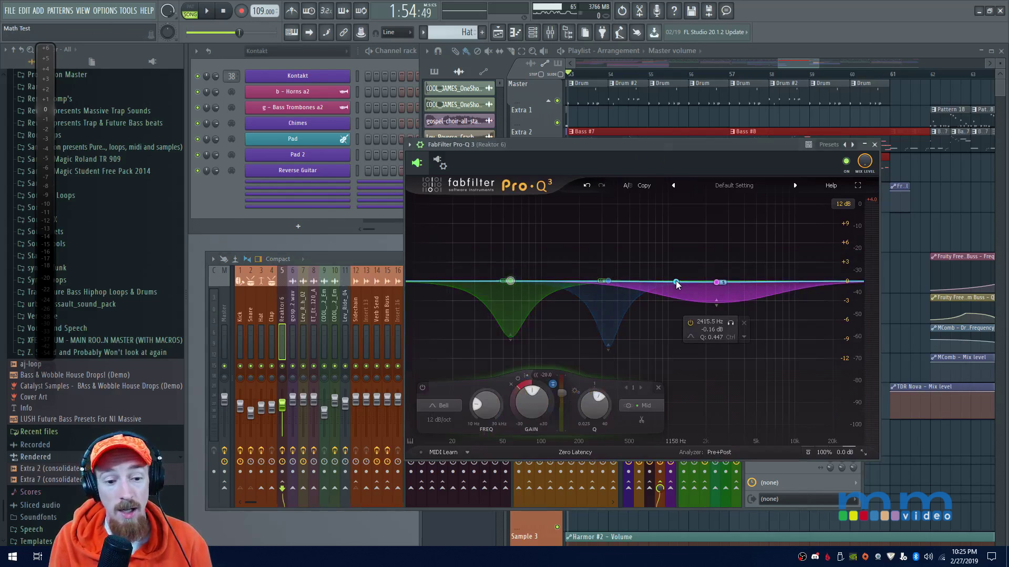
{"action": "left_click_drag", "start_coordinate": [675, 282], "coordinate": [563, 269]}
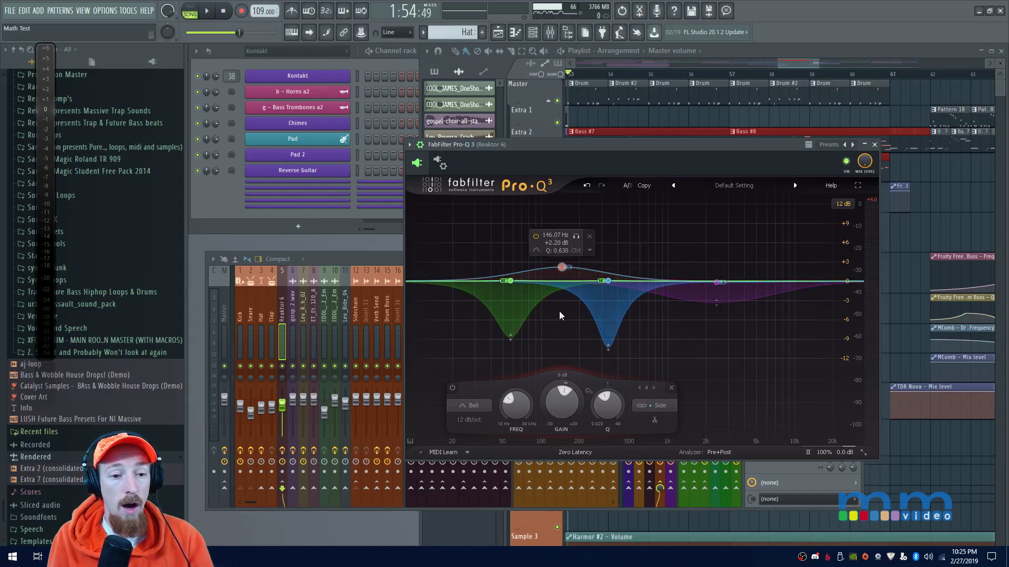
{"action": "mouse_move", "coordinate": [561, 267]}
{"action": "left_mouse_down"}
{"action": "mouse_move", "coordinate": [559, 280]}
{"action": "mouse_move", "coordinate": [559, 266]}
{"action": "left_mouse_up"}
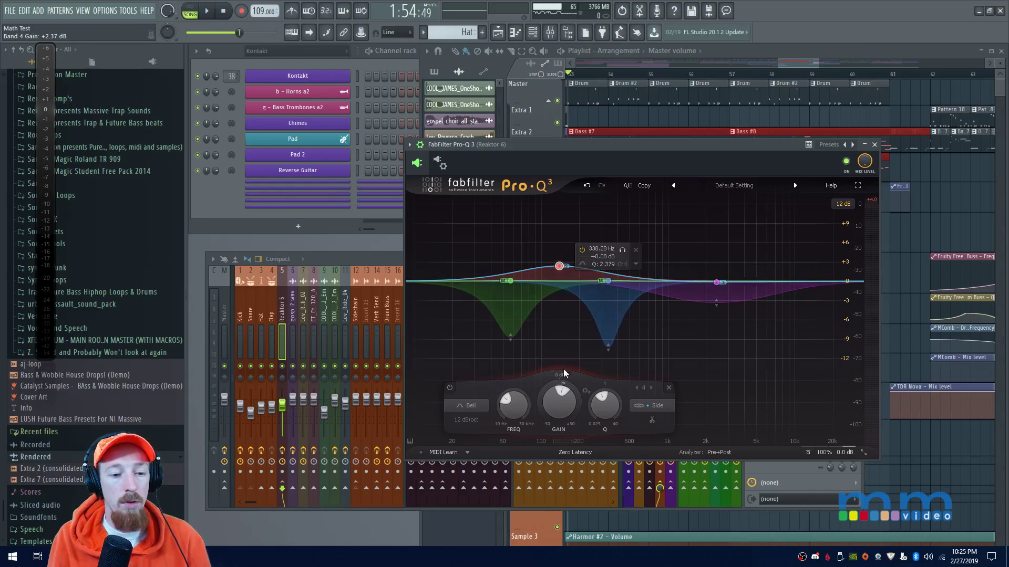
{"action": "key", "text": "space"}
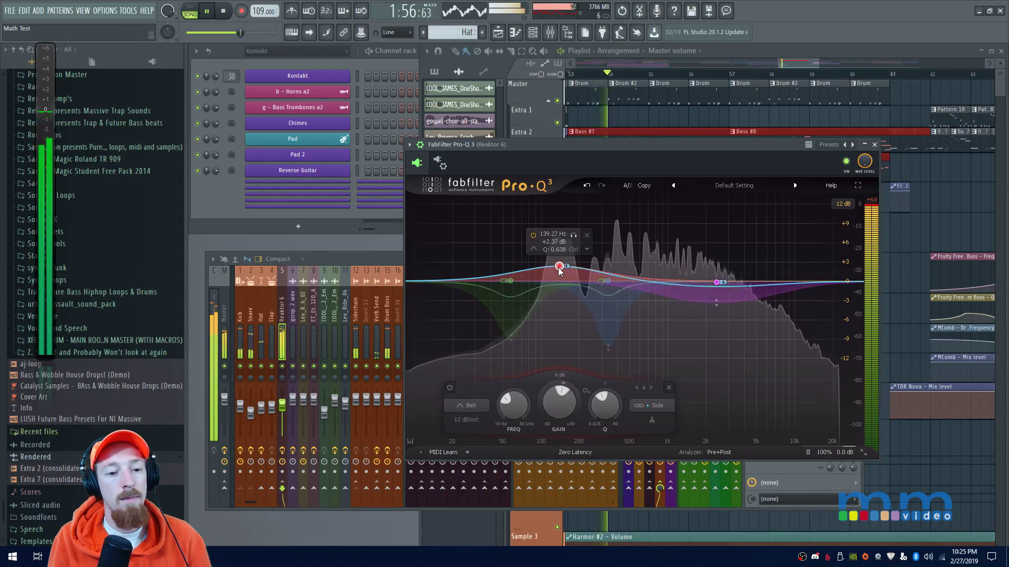
{"action": "key", "text": "space"}
- Compare the section with the EQ bypassed and re-enabled during playback
{"action": "left_click", "coordinate": [808, 452]}
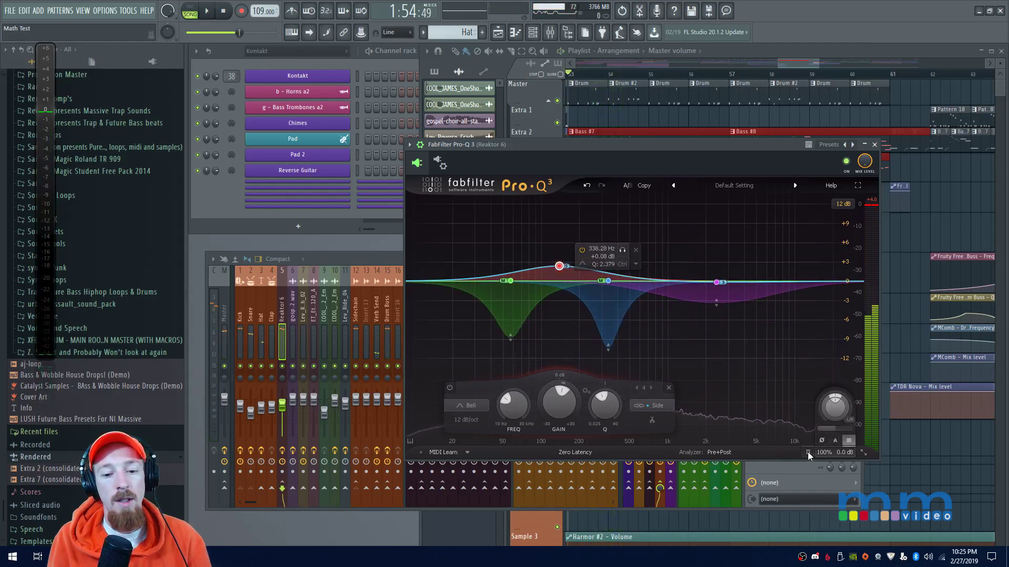
{"action": "left_click", "coordinate": [808, 452]}
{"action": "key", "text": "space"}
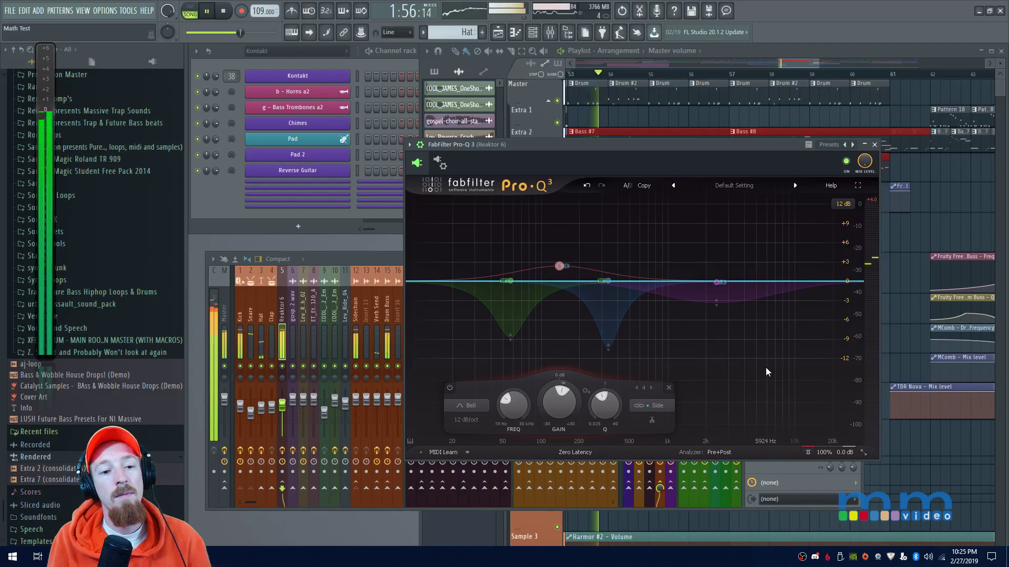
{"action": "left_click", "coordinate": [808, 452]}
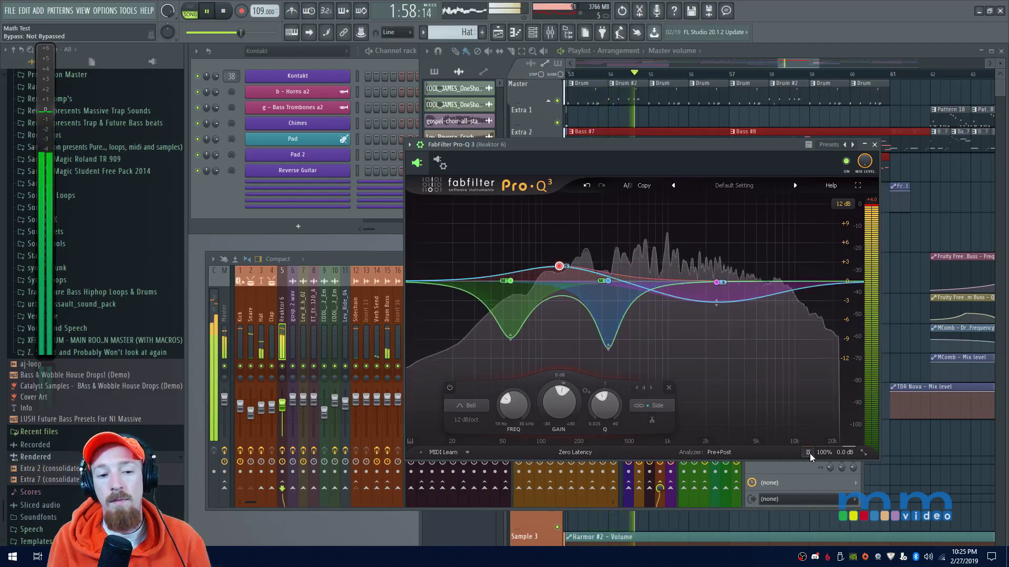
{"action": "key", "text": "space"}
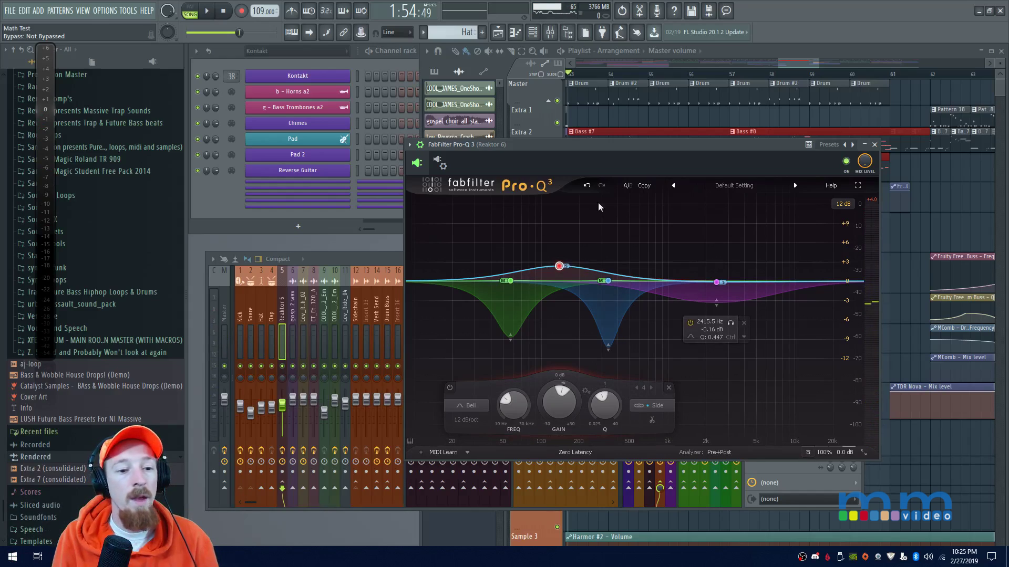
- Load FabFilter Pro-Q 3 into slot 3 of the Sub Bass mixer track
{"action": "left_click", "coordinate": [280, 314]}
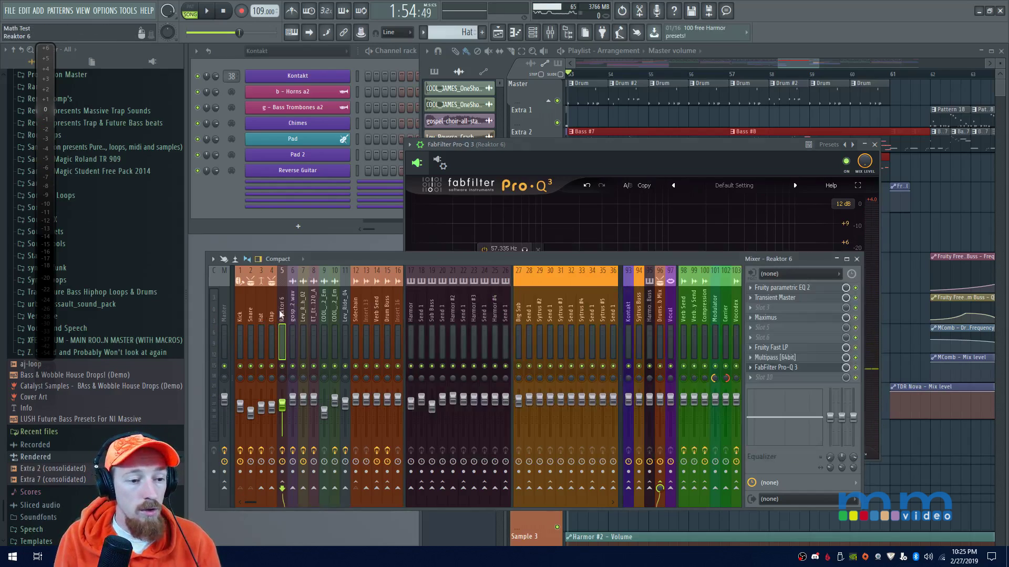
{"action": "left_click", "coordinate": [431, 318]}
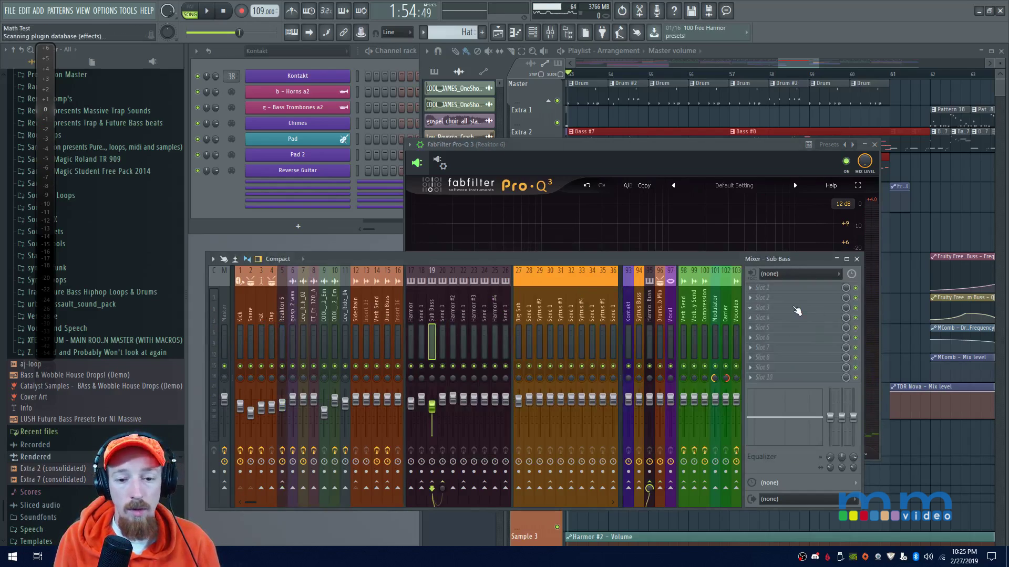
{"action": "left_click", "coordinate": [797, 311]}
{"action": "type", "text": "fab"}
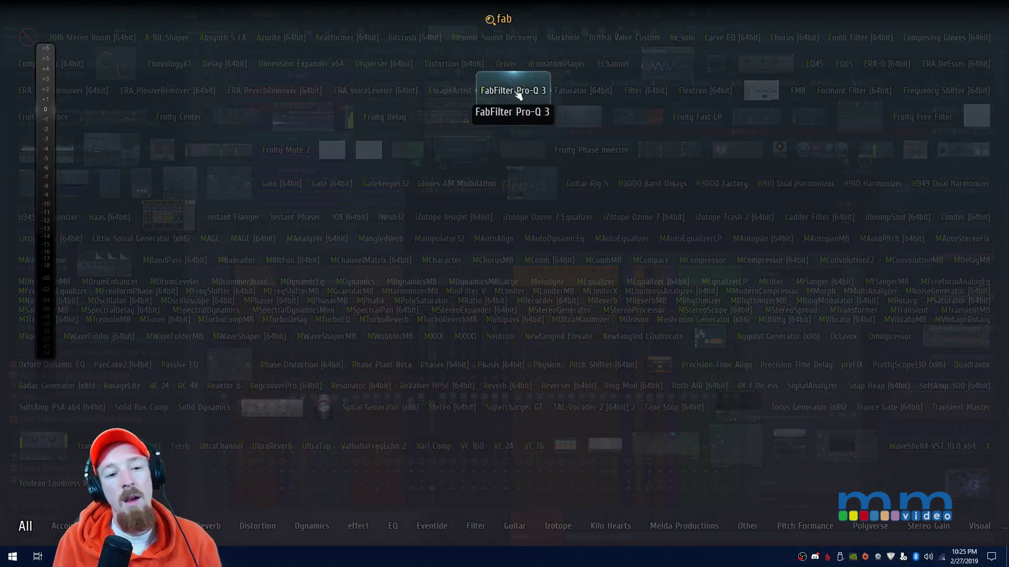
{"action": "left_click", "coordinate": [513, 90]}
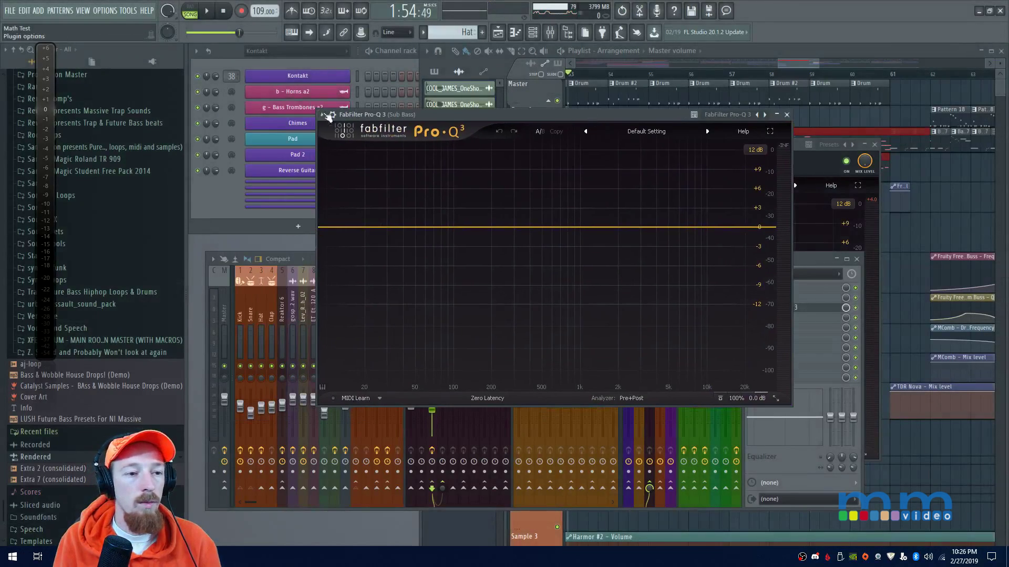
- Assign the Sub Bass Pro-Q 3's Stereo Side Chain input to 1 and return to the EQ view
{"action": "left_click", "coordinate": [331, 114]}
{"action": "left_click", "coordinate": [350, 273]}
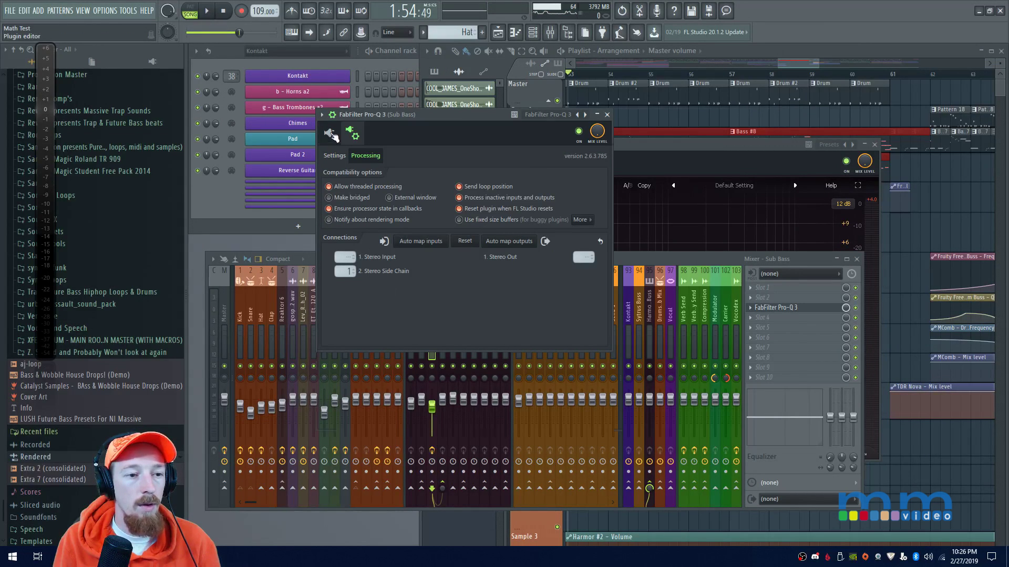
{"action": "left_click", "coordinate": [330, 134]}
- Add two bell bands at about 402 Hz and about 98 Hz and set the lower one's stereo placement to Mid
{"action": "left_click", "coordinate": [530, 251]}
{"action": "left_click", "coordinate": [469, 251]}
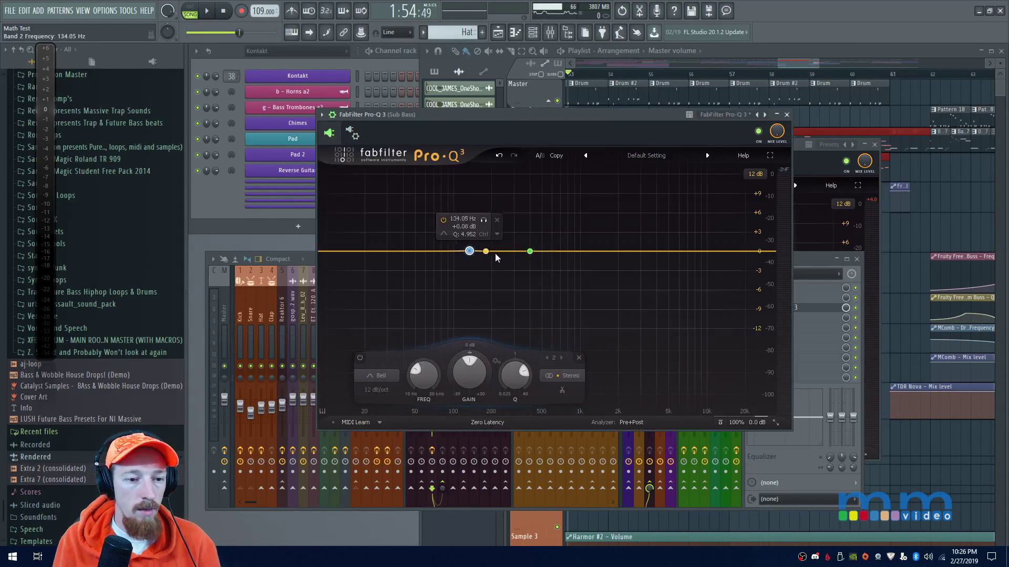
{"action": "left_click_drag", "start_coordinate": [475, 254], "coordinate": [458, 254]}
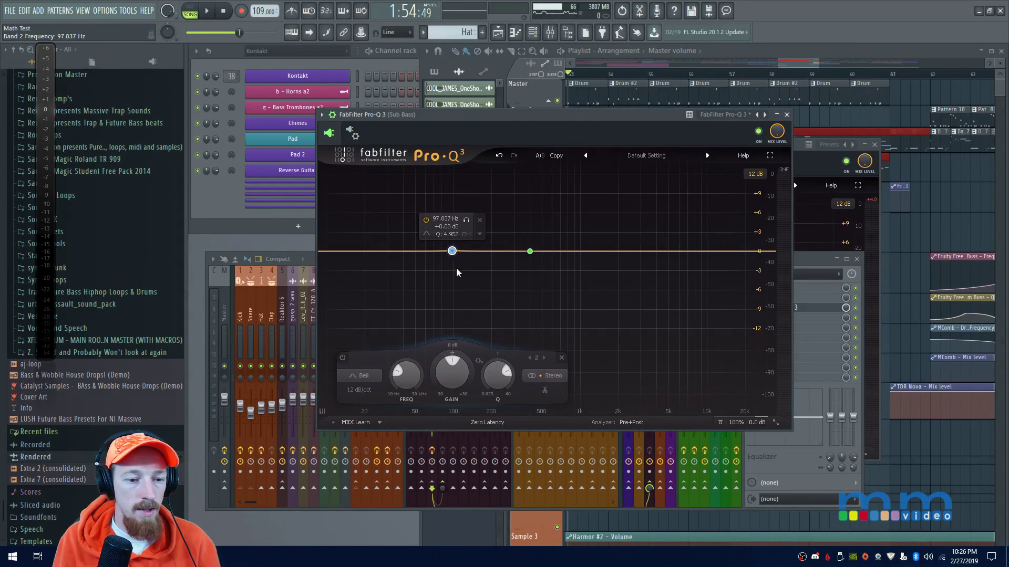
{"action": "left_click", "coordinate": [540, 377]}
{"action": "left_click", "coordinate": [549, 353]}
- Lower the Mid band's gain to about -4.53 dB, overlay the Kick spectrum and move the band to about 41.8 Hz
{"action": "left_click_drag", "start_coordinate": [455, 367], "coordinate": [454, 398]}
{"action": "left_click", "coordinate": [631, 422]}
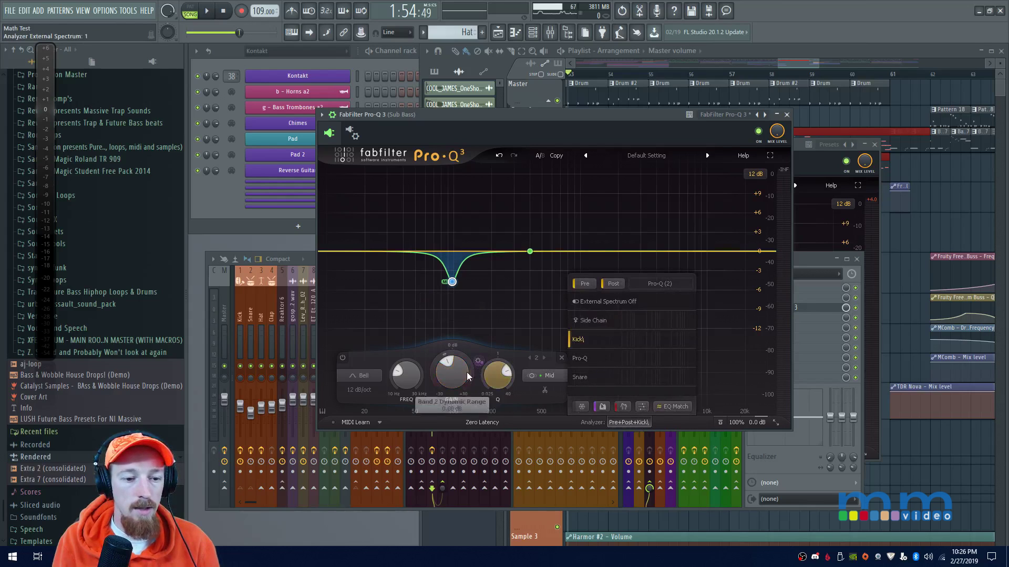
{"action": "mouse_move", "coordinate": [453, 283]}
{"action": "left_click_drag", "start_coordinate": [453, 284], "coordinate": [405, 281]}
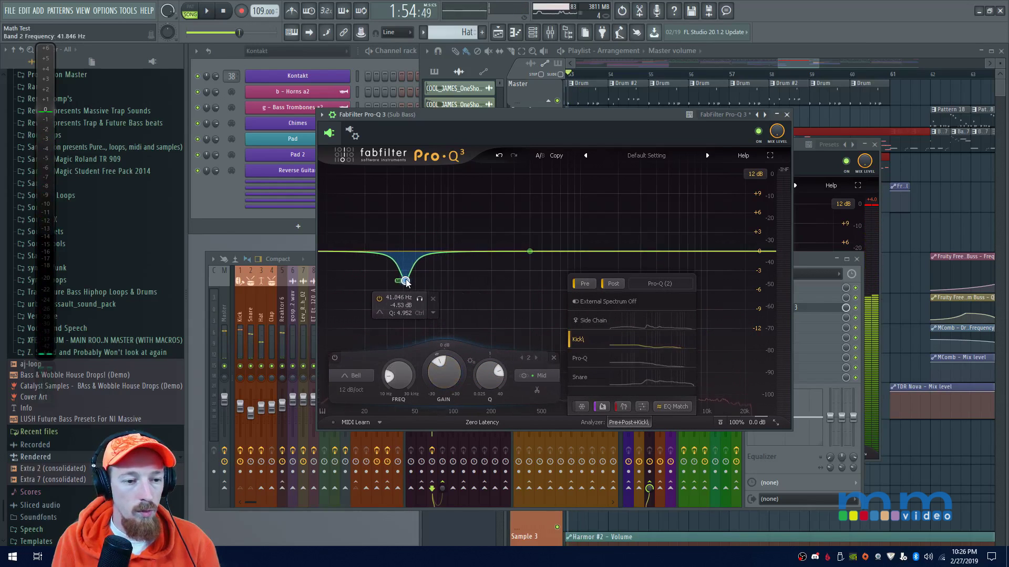
- Widen the low band, set its gain to about -0.26 dB, deepen its dynamic cut and enable external sidechaining at a -20.0 dB threshold
{"action": "scroll", "coordinate": [484, 391], "scroll_direction": "down", "scroll_amount": 3}
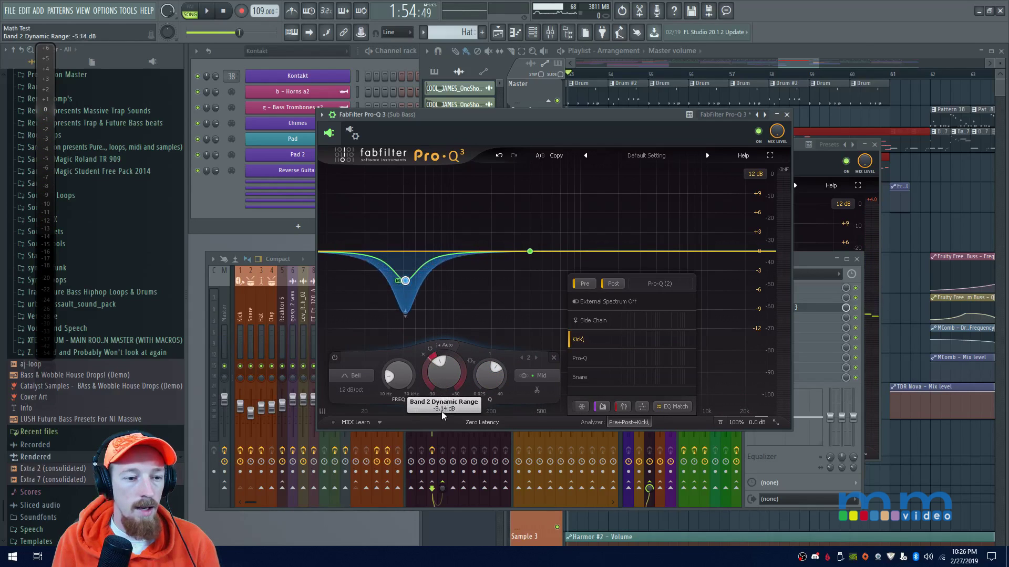
{"action": "scroll", "coordinate": [440, 368], "scroll_direction": "up", "scroll_amount": 5}
{"action": "scroll", "coordinate": [442, 368], "scroll_direction": "down", "scroll_amount": 2}
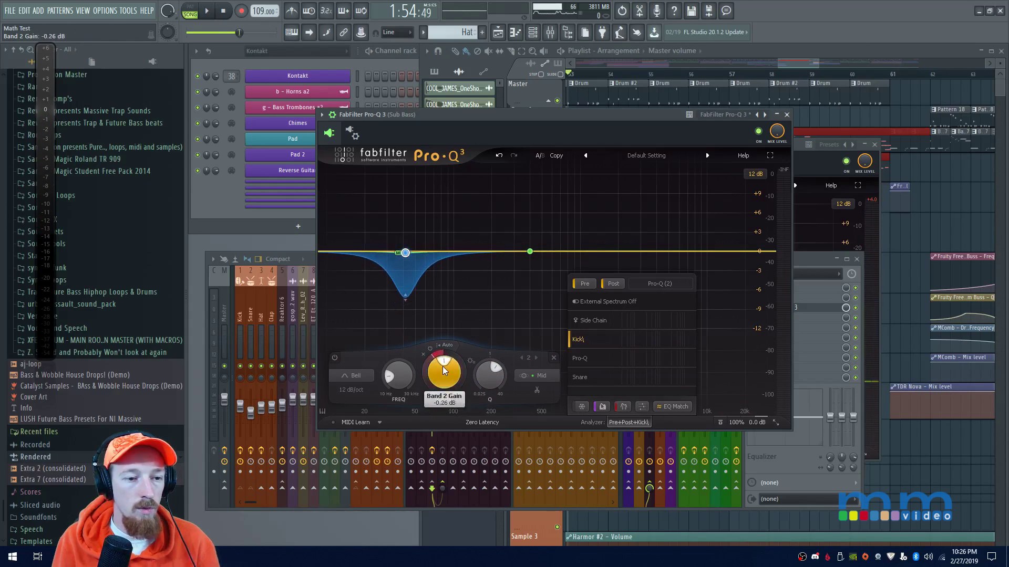
{"action": "left_click_drag", "start_coordinate": [434, 352], "coordinate": [433, 363]}
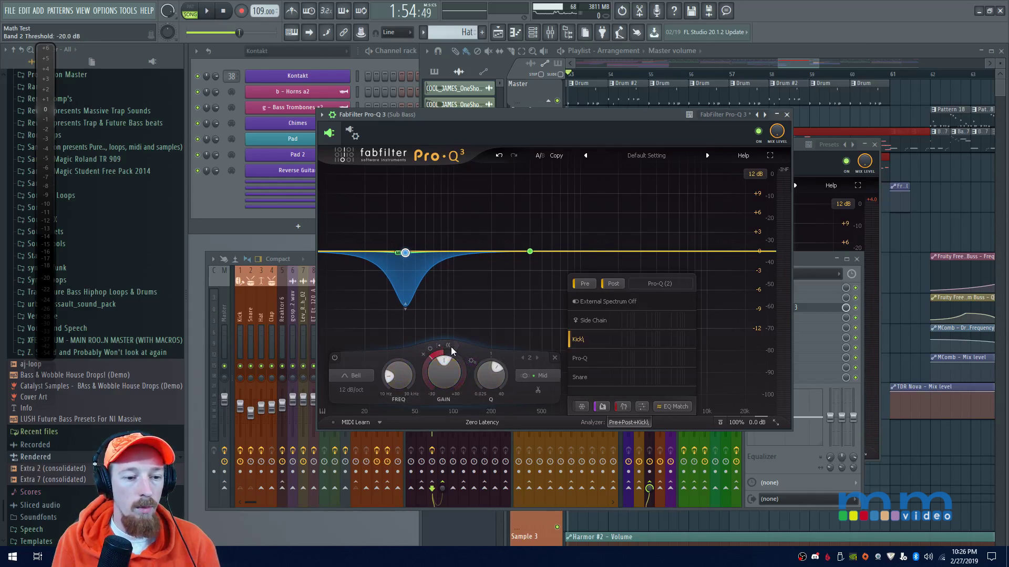
{"action": "mouse_move", "coordinate": [470, 357]}
- Overlay the Snare spectrum, move the 402 Hz band to about 365 Hz and set its dynamic range to about -4.75 dB and Q to about 1.71
{"action": "left_click", "coordinate": [530, 252]}
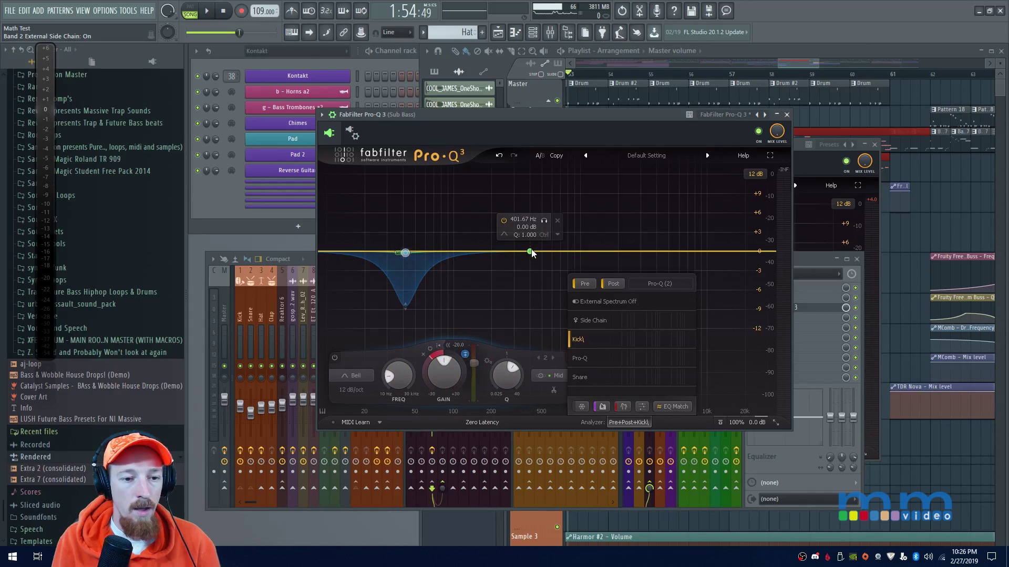
{"action": "mouse_move", "coordinate": [526, 370]}
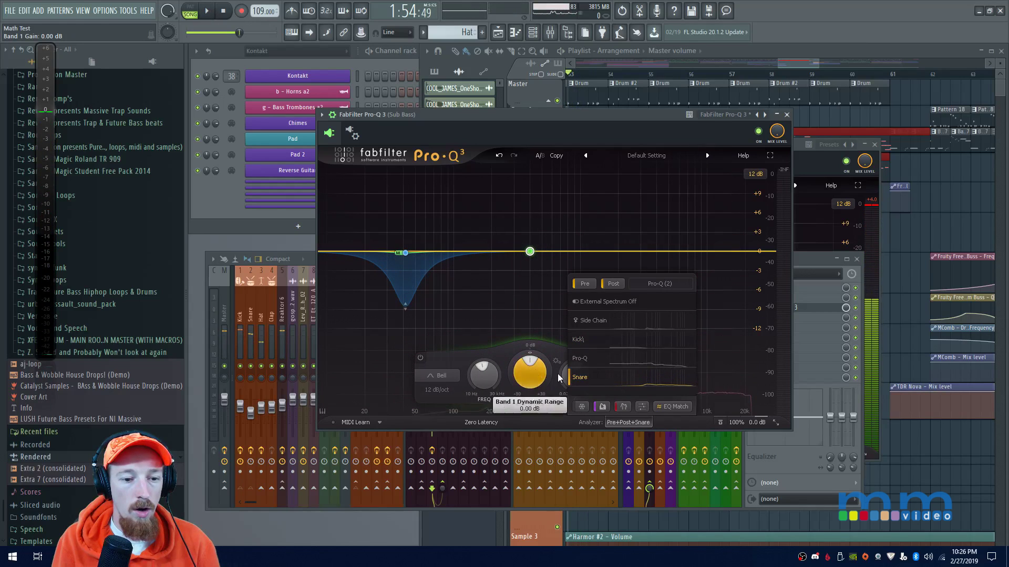
{"action": "mouse_move", "coordinate": [484, 378]}
{"action": "scroll", "coordinate": [484, 385], "scroll_direction": "down", "scroll_amount": 1}
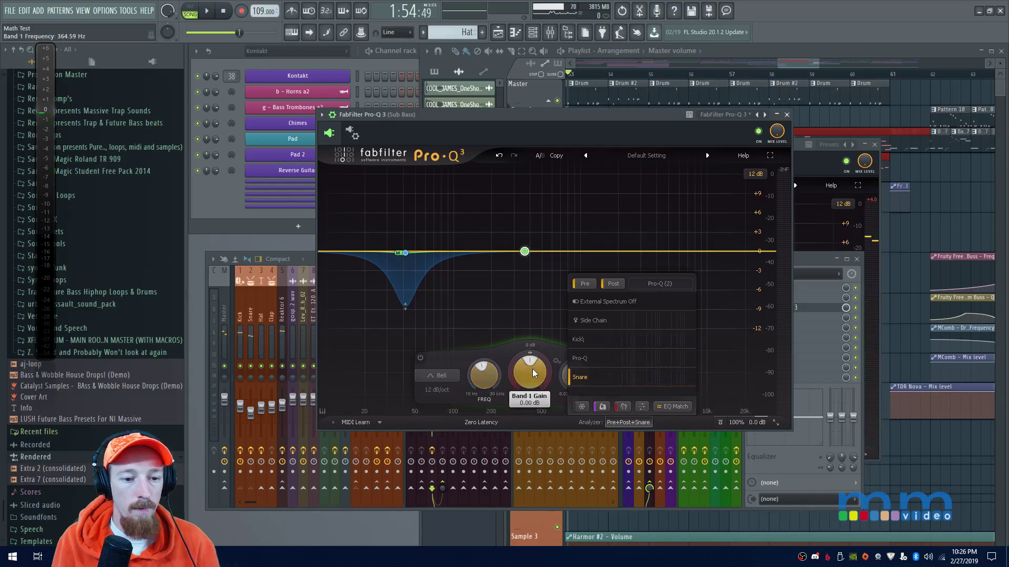
{"action": "left_click_drag", "start_coordinate": [525, 359], "coordinate": [522, 382]}
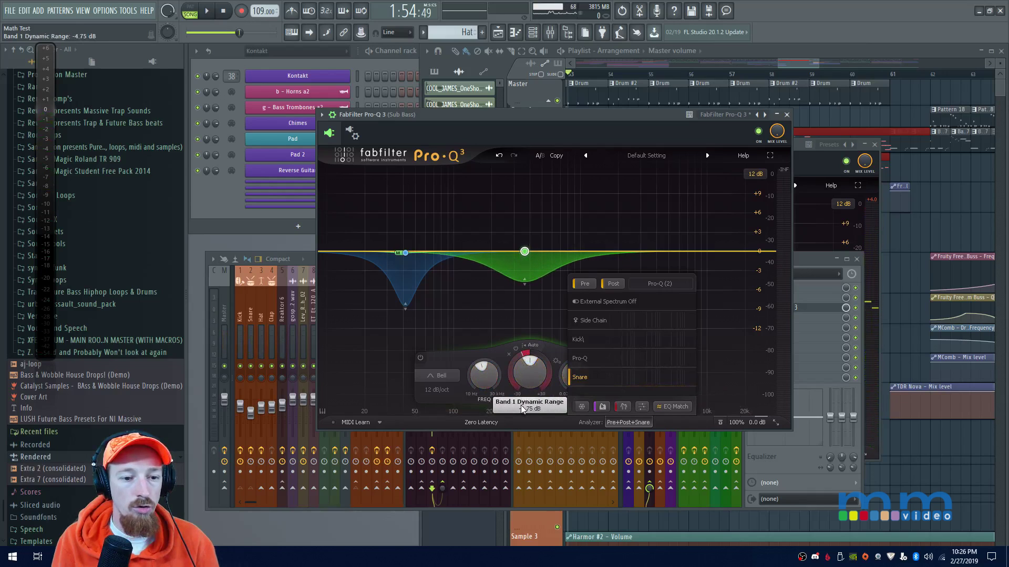
{"action": "mouse_move", "coordinate": [525, 361]}
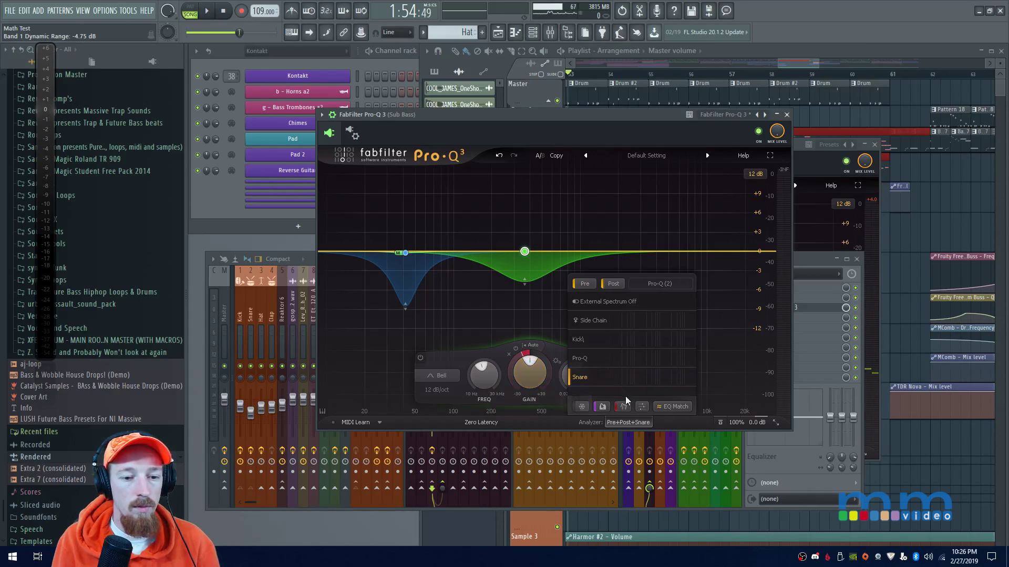
{"action": "left_click_drag", "start_coordinate": [574, 398], "coordinate": [576, 375]}
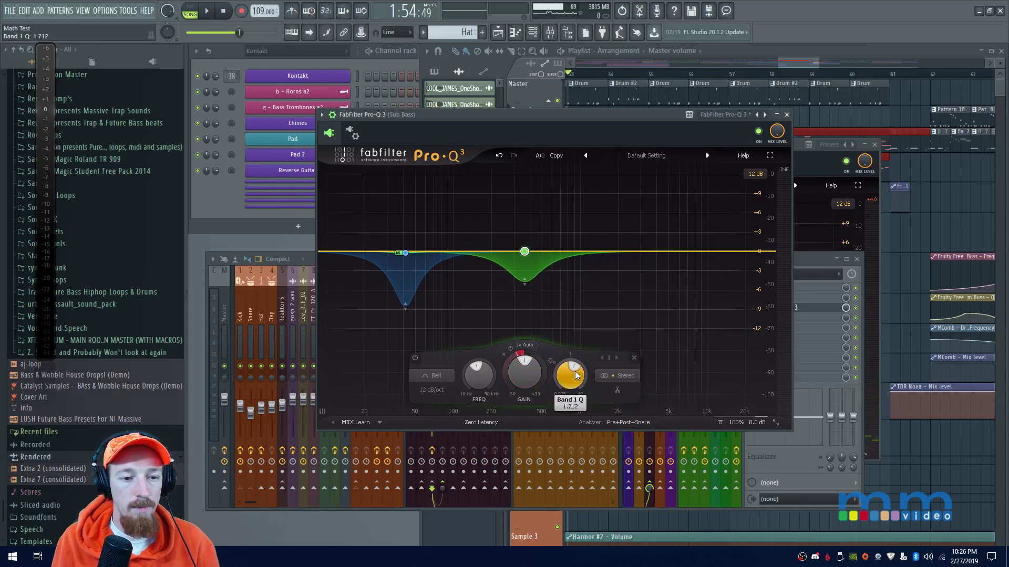
- Narrow the Snare band to a Q of about 3.03, deepen its dynamic range to about -8.07 dB and move it to about 338 Hz
{"action": "left_click_drag", "start_coordinate": [522, 395], "coordinate": [522, 439]}
{"action": "double_click", "coordinate": [519, 371]}
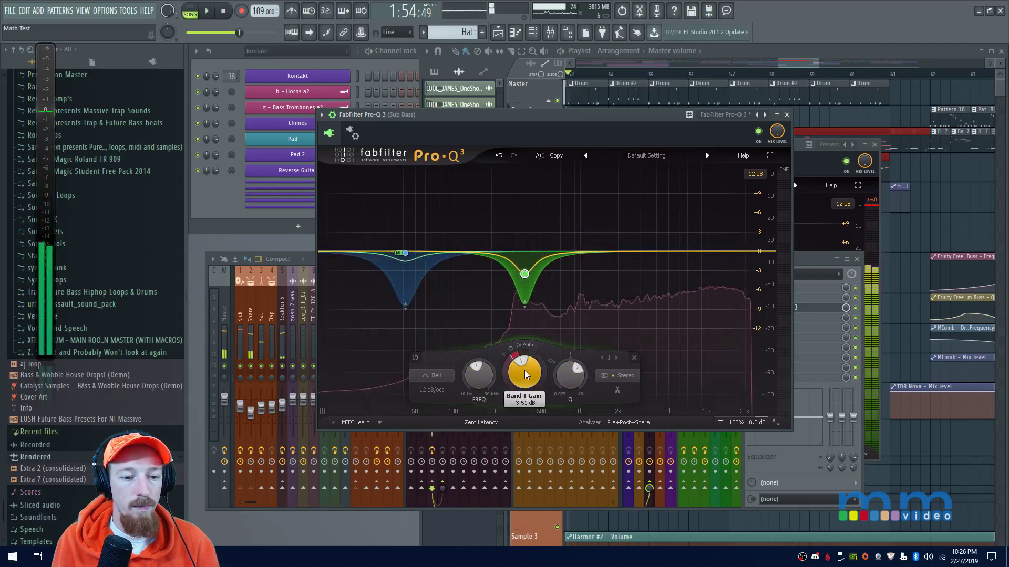
{"action": "left_click_drag", "start_coordinate": [524, 274], "coordinate": [526, 251]}
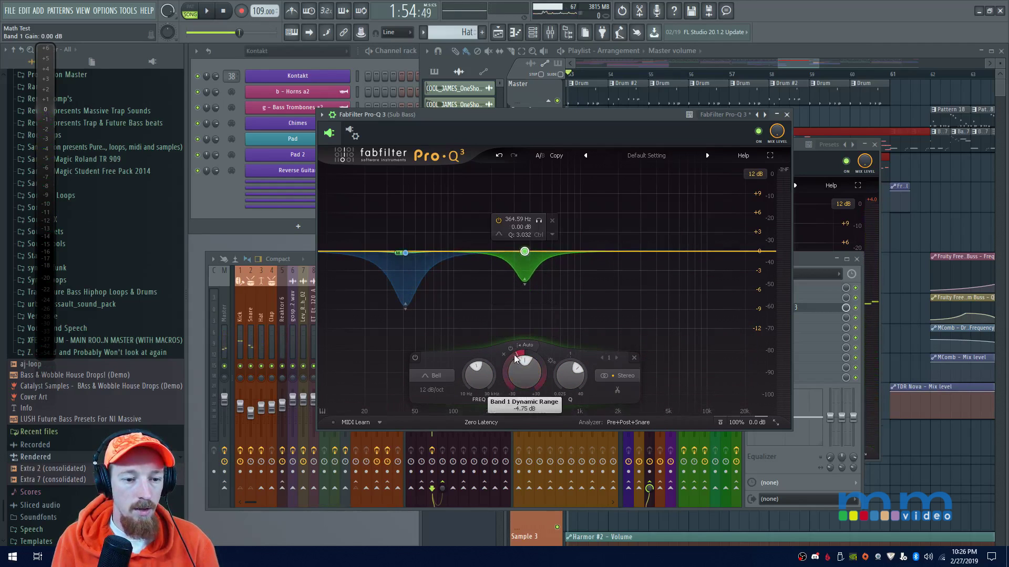
{"action": "key", "text": "space"}
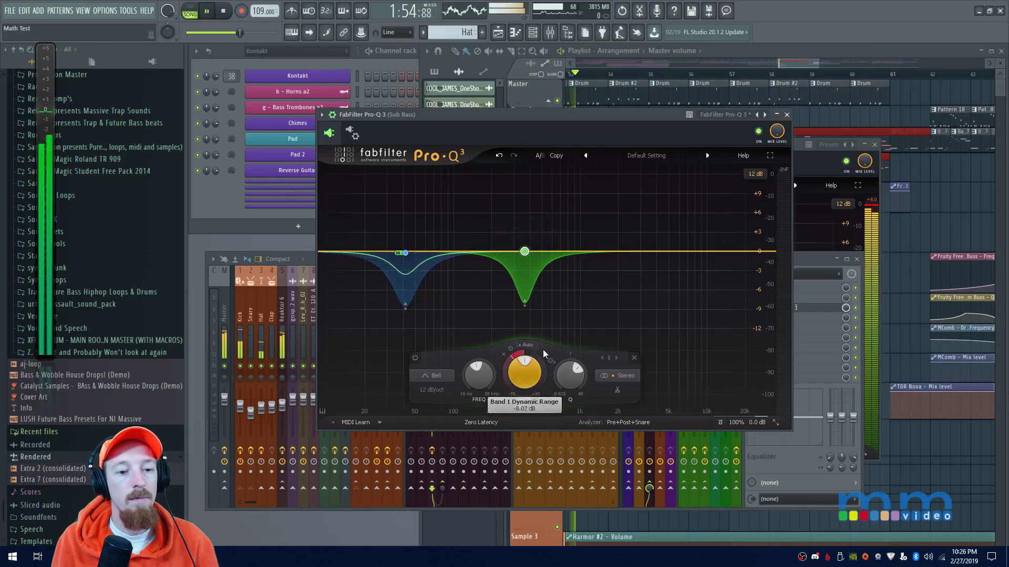
{"action": "left_click_drag", "start_coordinate": [524, 252], "coordinate": [520, 251]}
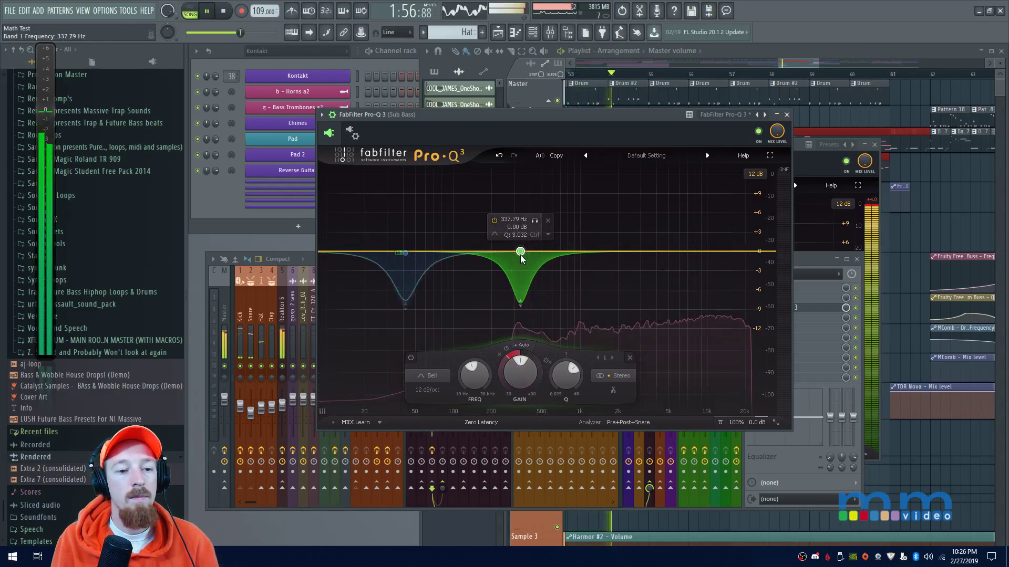
{"action": "key", "text": "space"}
- Move the playhead to bar 57, then enable external sidechaining on the 338 Hz band at a -20.0 dB threshold and audition it
{"action": "left_click", "coordinate": [731, 74]}
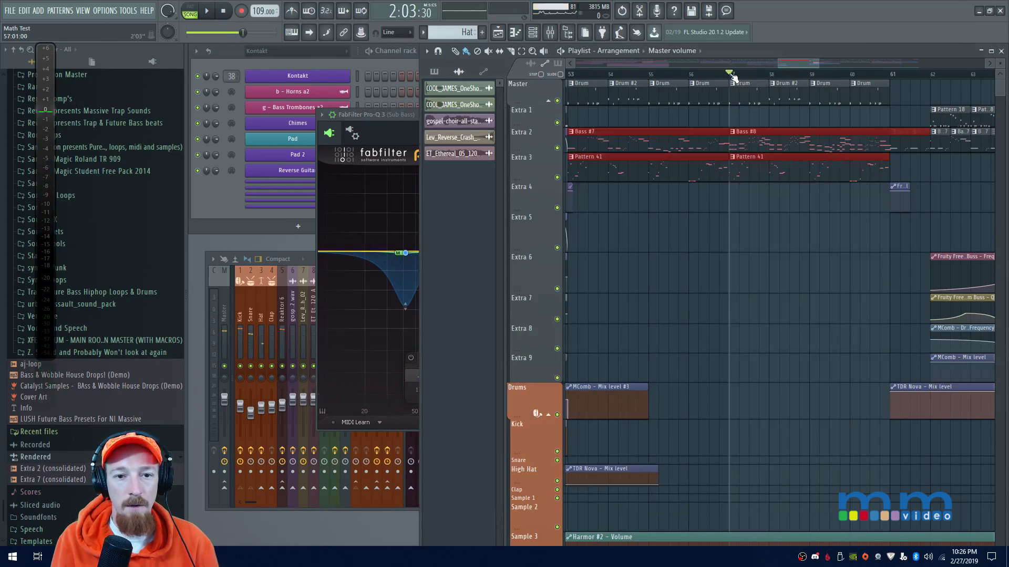
{"action": "left_click", "coordinate": [411, 135]}
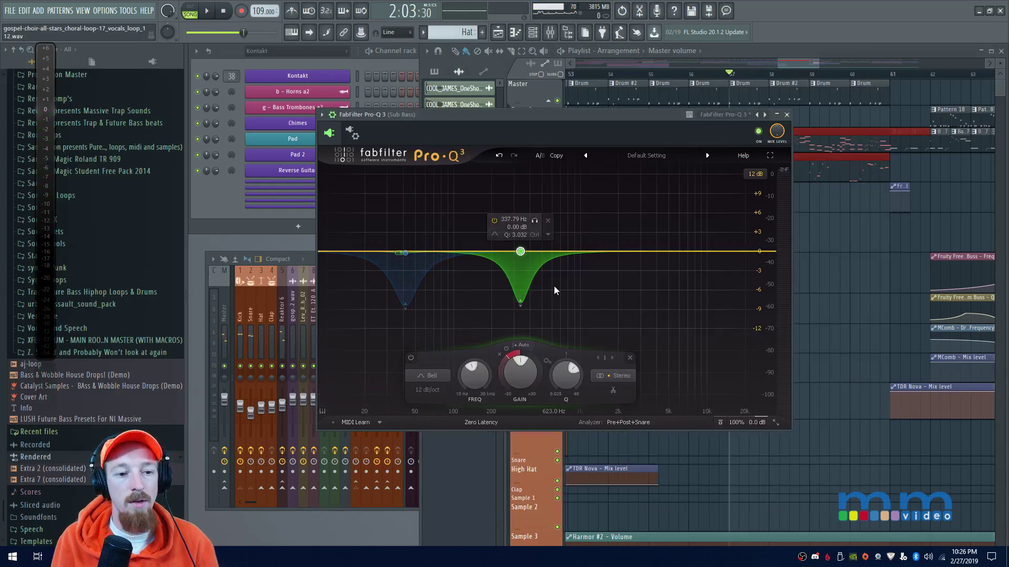
{"action": "key", "text": "space"}
{"action": "key", "text": "space"}
{"action": "left_click", "coordinate": [505, 349]}
{"action": "left_click", "coordinate": [505, 350]}
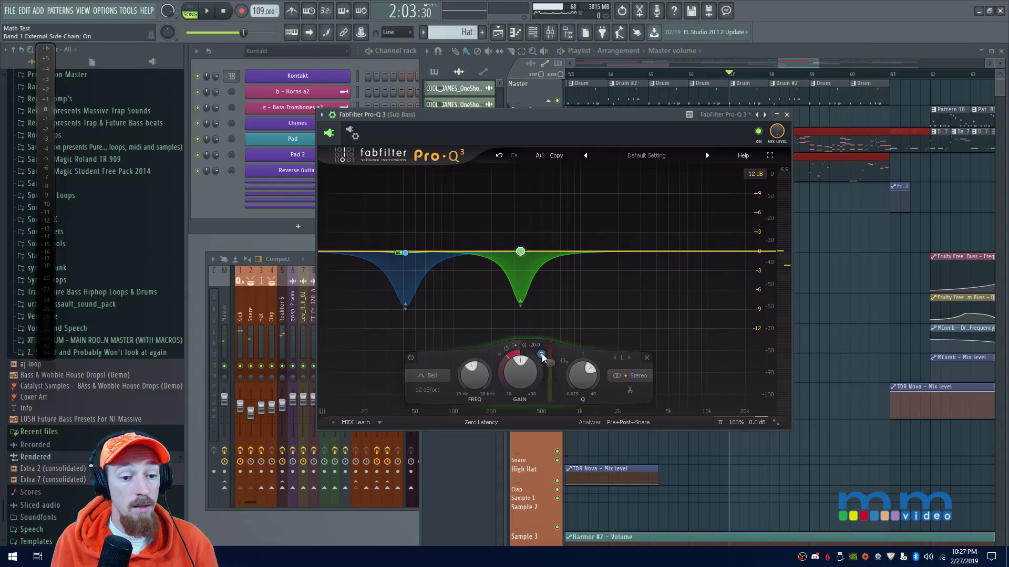
{"action": "key", "text": "space"}
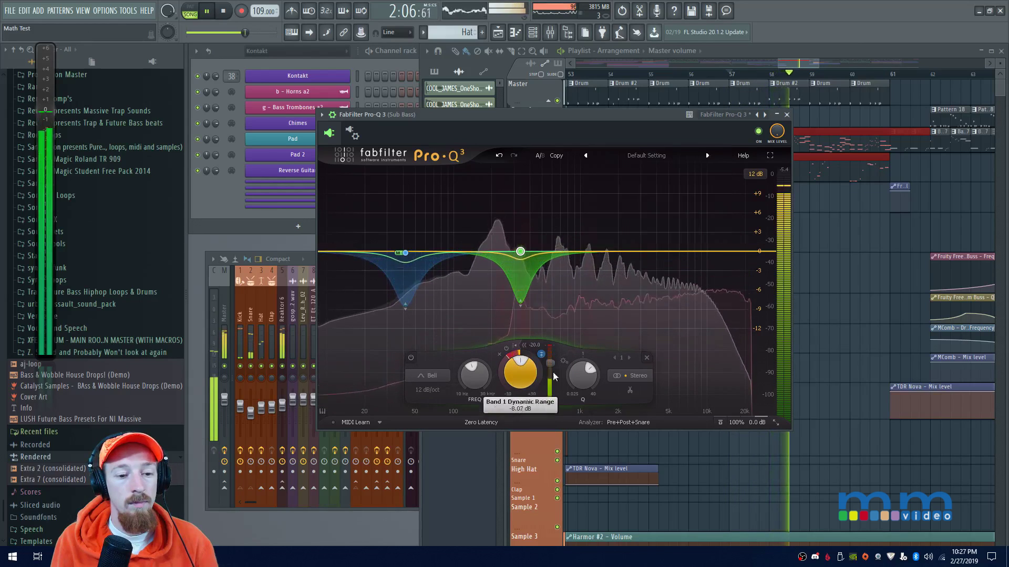
{"action": "key", "text": "space"}
- Add an externally sidechained Side band at about 2814 Hz with a dynamic range of about -4.72 dB and Q of about 0.62, and audition it
{"action": "left_click", "coordinate": [636, 252]}
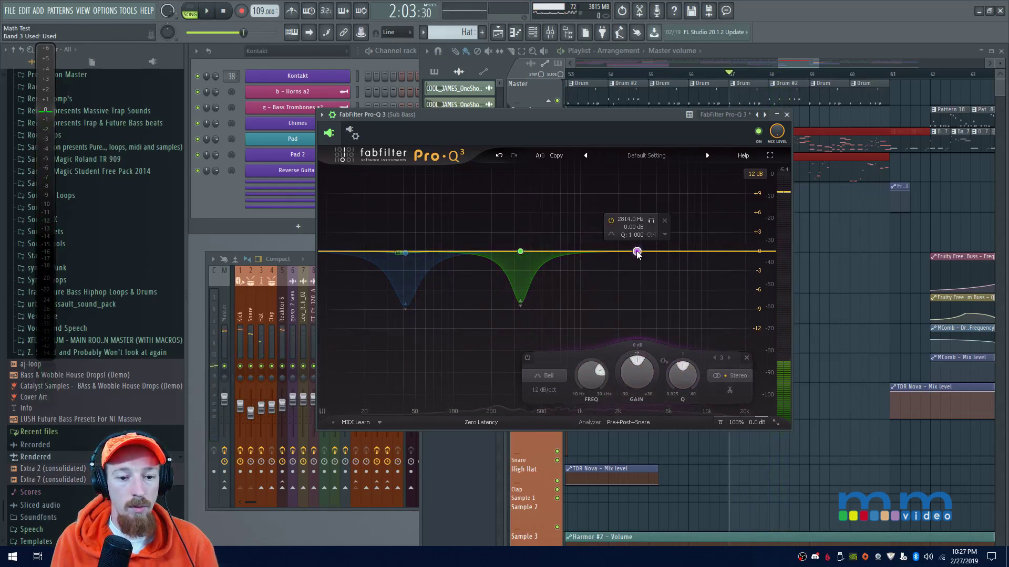
{"action": "left_click", "coordinate": [736, 375]}
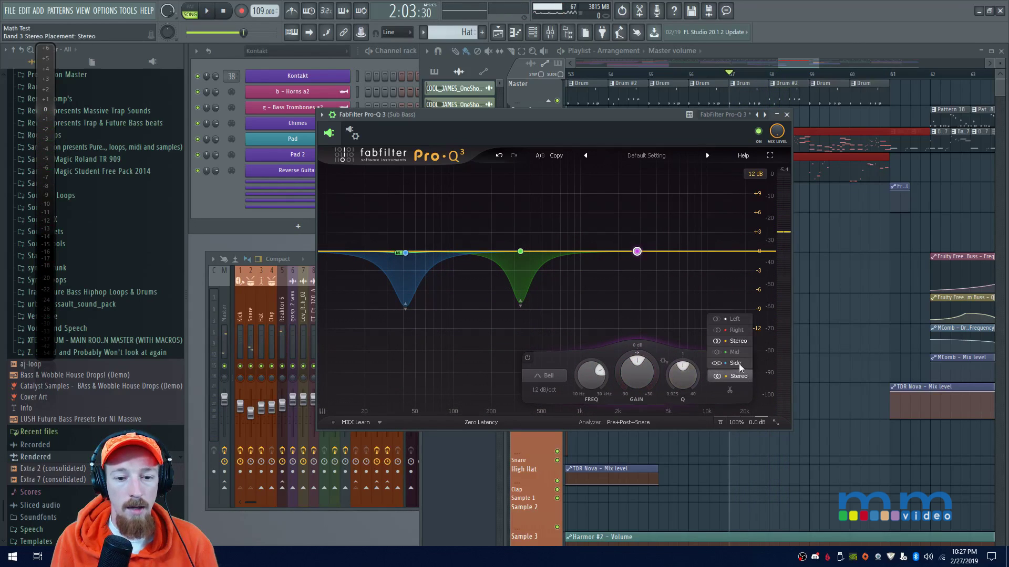
{"action": "left_click", "coordinate": [735, 363]}
{"action": "left_click_drag", "start_coordinate": [626, 370], "coordinate": [626, 374]}
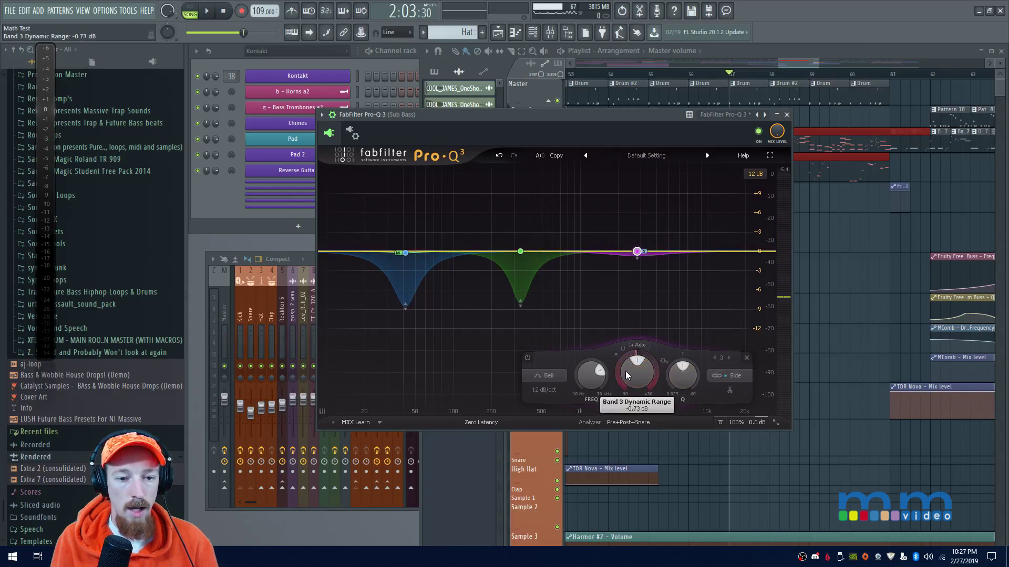
{"action": "scroll", "coordinate": [675, 392], "scroll_direction": "down", "scroll_amount": 2}
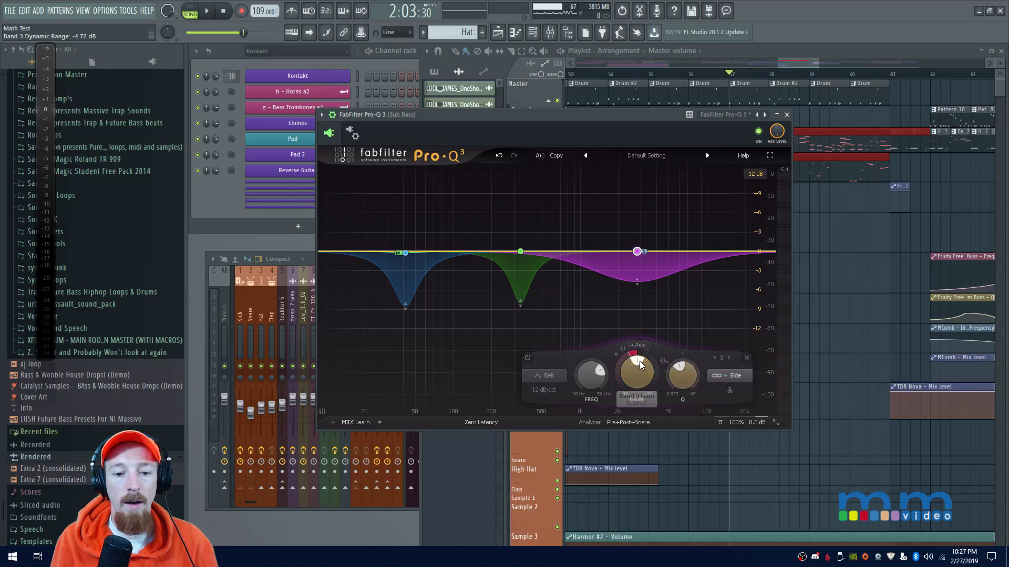
{"action": "mouse_move", "coordinate": [664, 361]}
{"action": "key", "text": "space"}
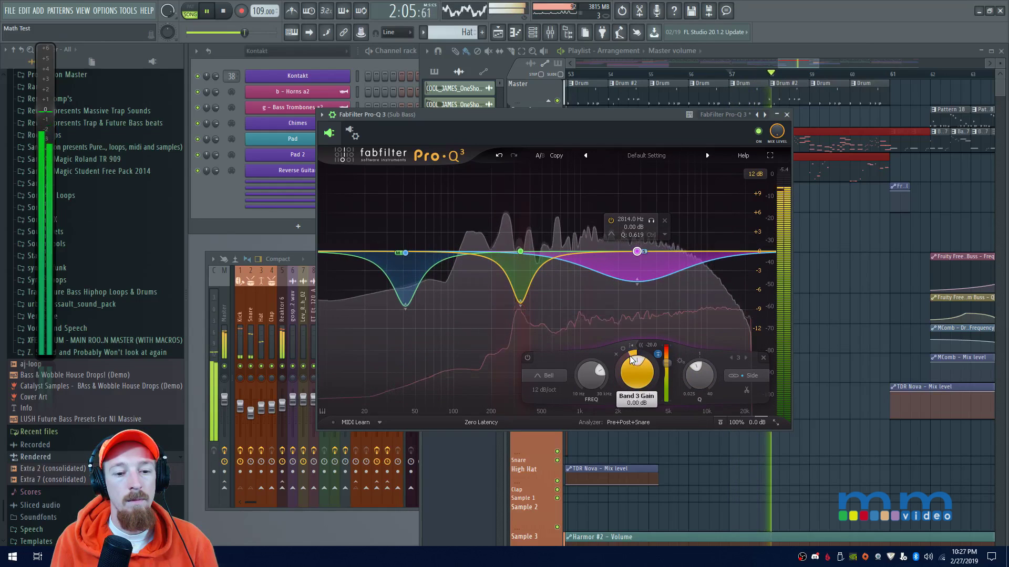
{"action": "key", "text": "space"}
- Set the dynamic range to about -8.82 dB on the 338 Hz band and about -8.47 dB on the low Mid band
{"action": "left_click", "coordinate": [521, 252]}
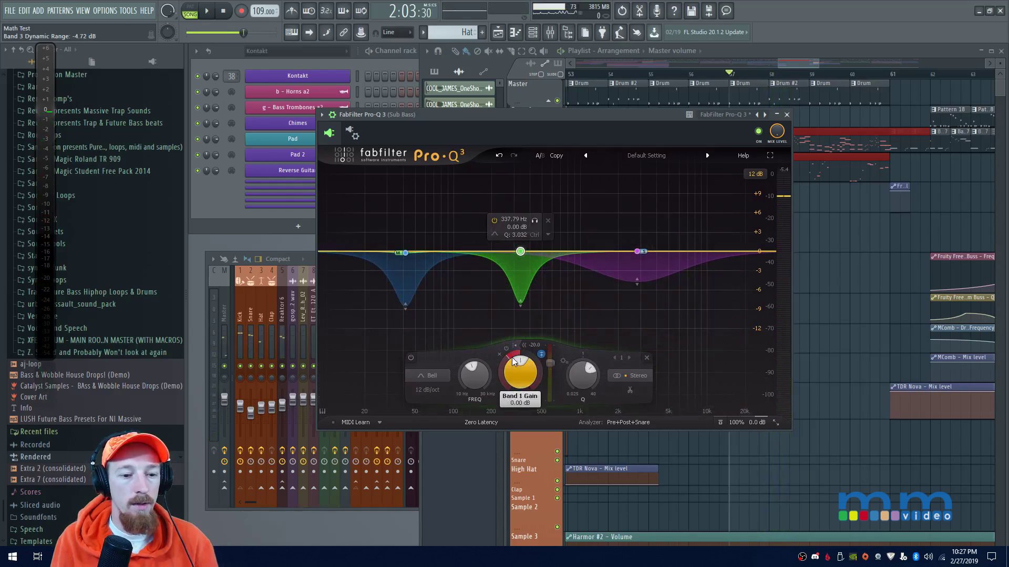
{"action": "scroll", "coordinate": [508, 366], "scroll_direction": "down", "scroll_amount": 1}
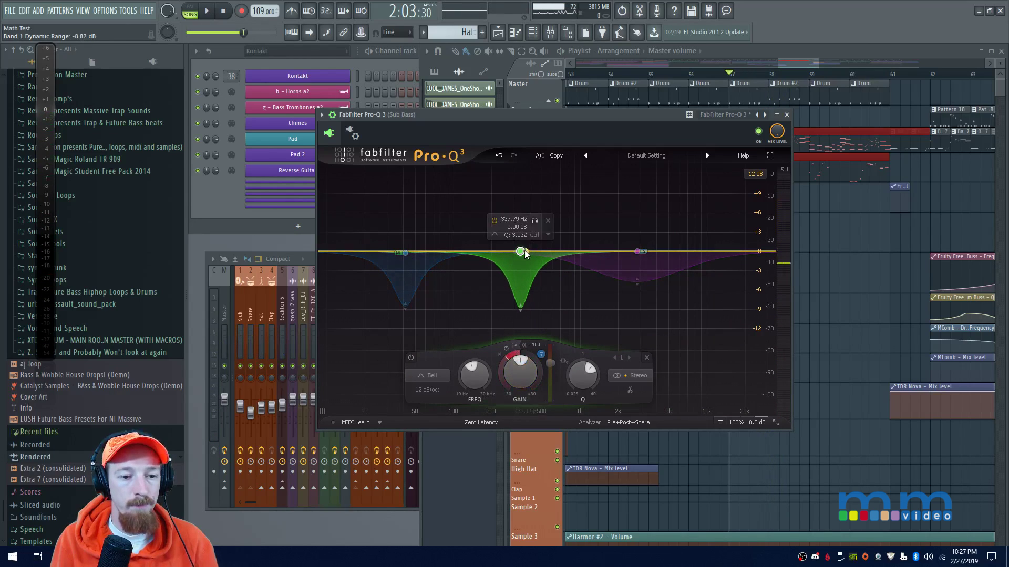
{"action": "left_click", "coordinate": [405, 253]}
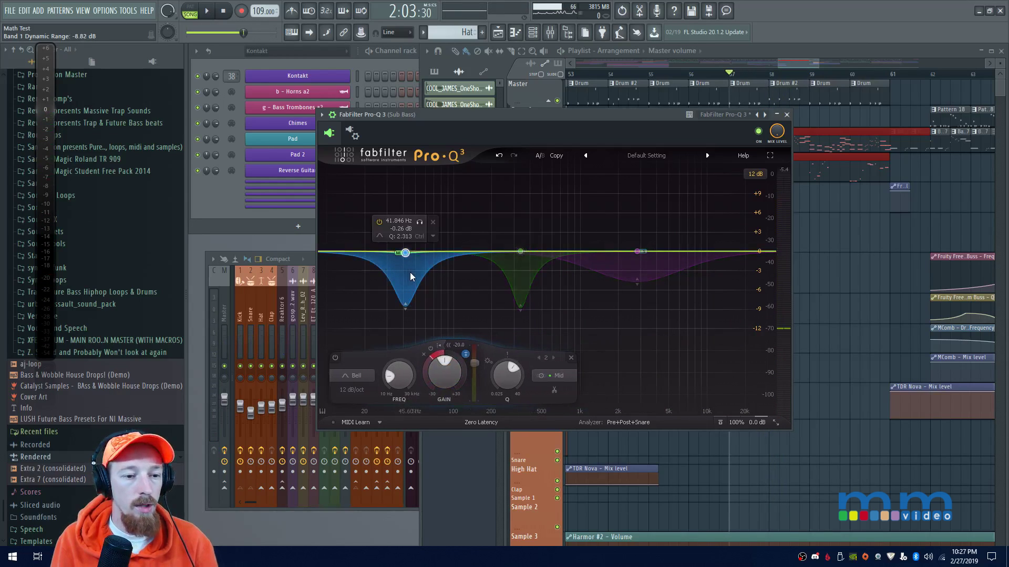
{"action": "left_click", "coordinate": [484, 291]}
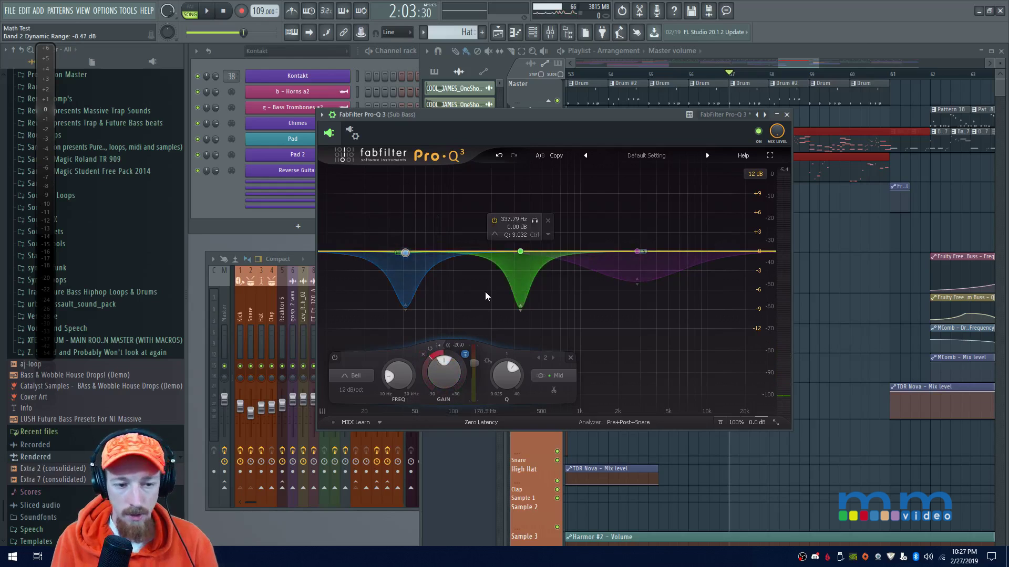
- Play the arrangement and raise the low Mid band's frequency to about 50 Hz while listening
{"action": "key", "text": "space"}
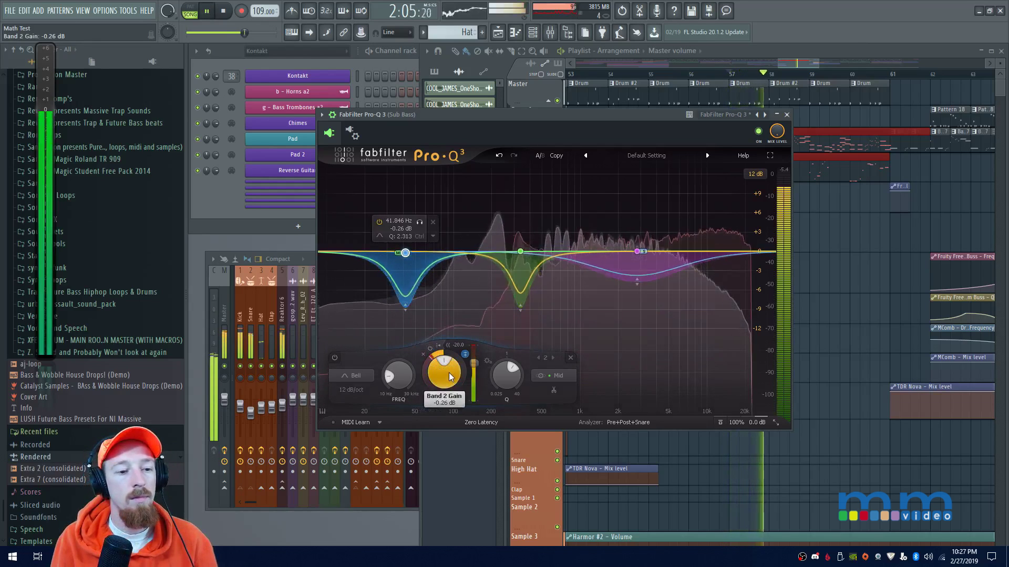
{"action": "left_click_drag", "start_coordinate": [396, 373], "coordinate": [397, 368]}
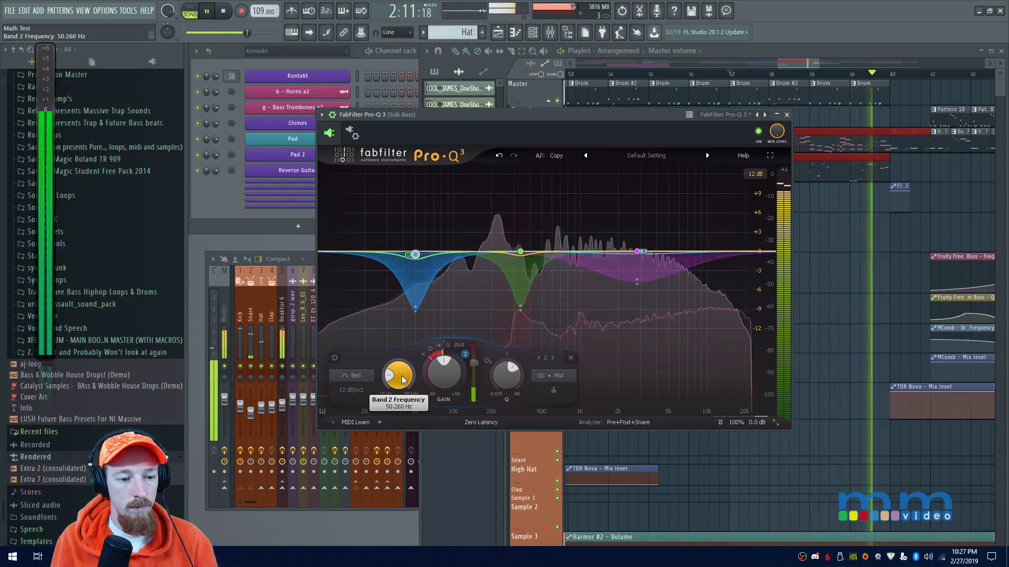
{"action": "left_click_drag", "start_coordinate": [404, 376], "coordinate": [403, 380]}
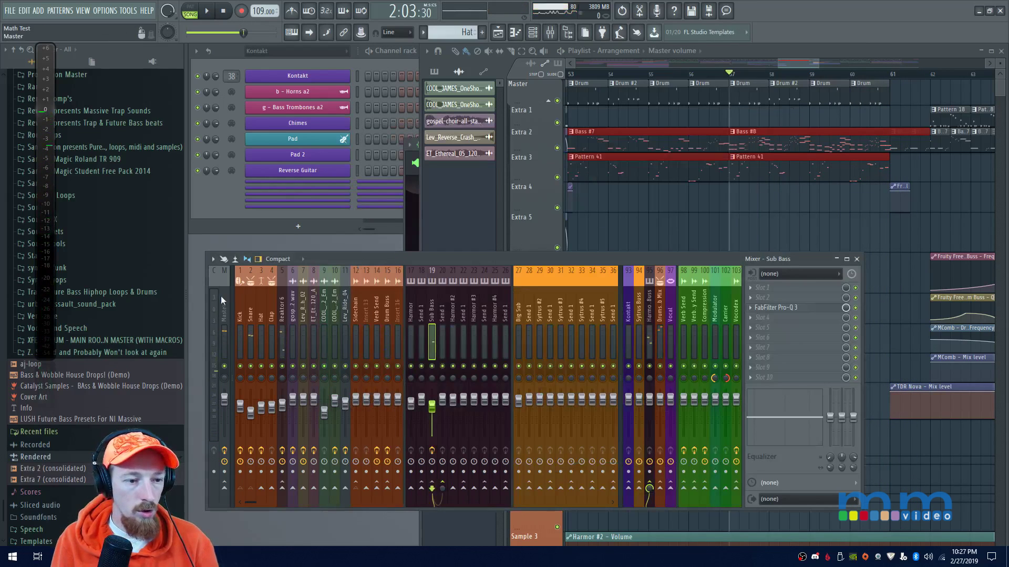
- Bypass the Pro-Q 3 on the Reaktor 6 and Sub Bass mixer tracks and listen to the mix without the ducking
{"action": "left_click", "coordinate": [285, 317]}
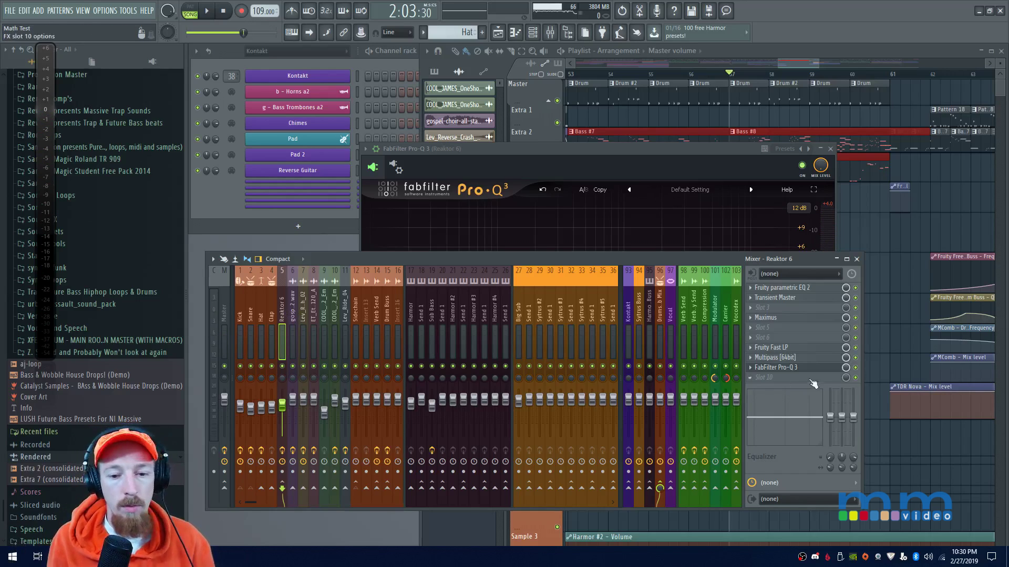
{"action": "left_click", "coordinate": [413, 313]}
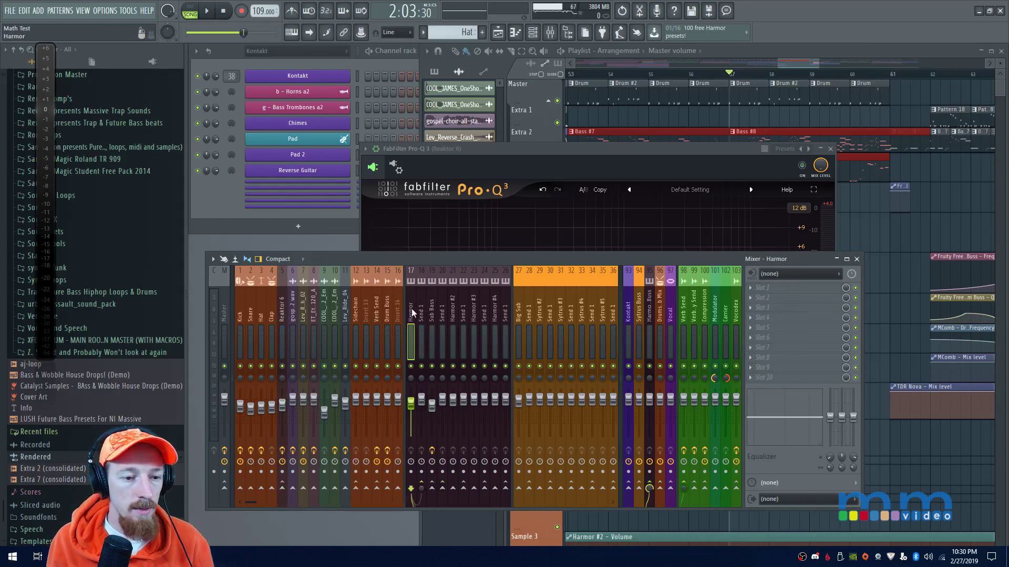
{"action": "left_click", "coordinate": [431, 310]}
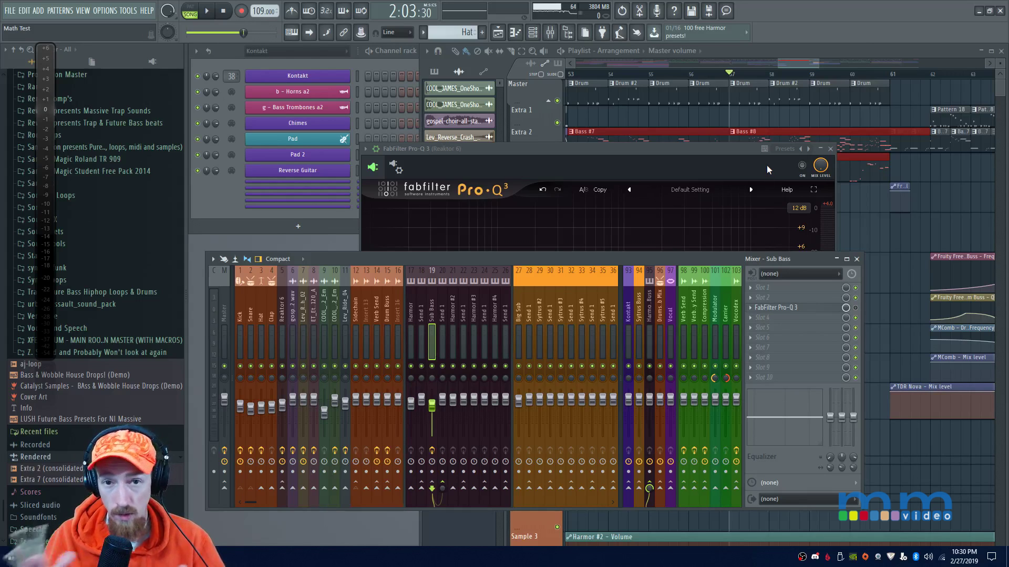
{"action": "key", "text": "space"}
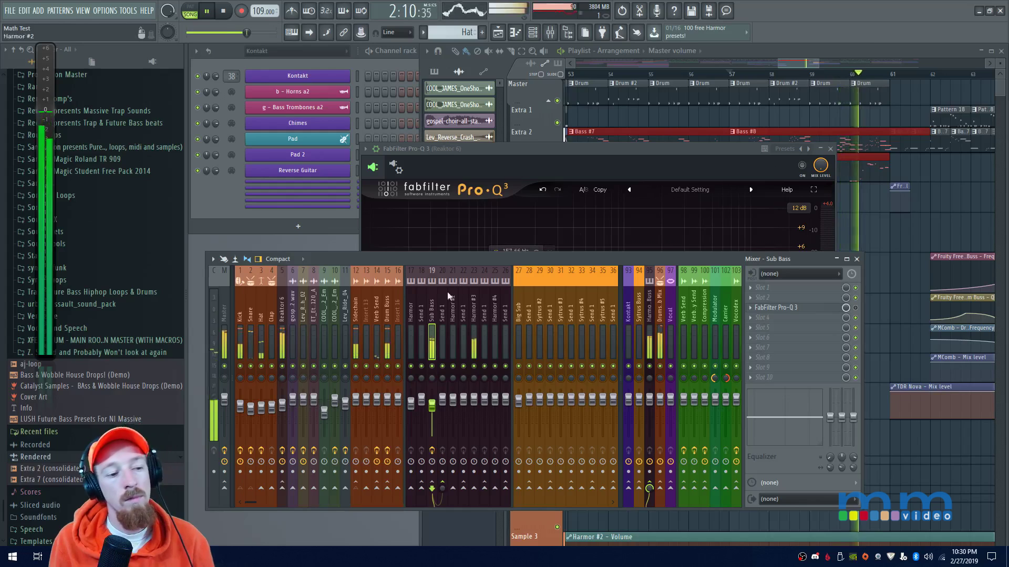
{"action": "key", "text": "space"}
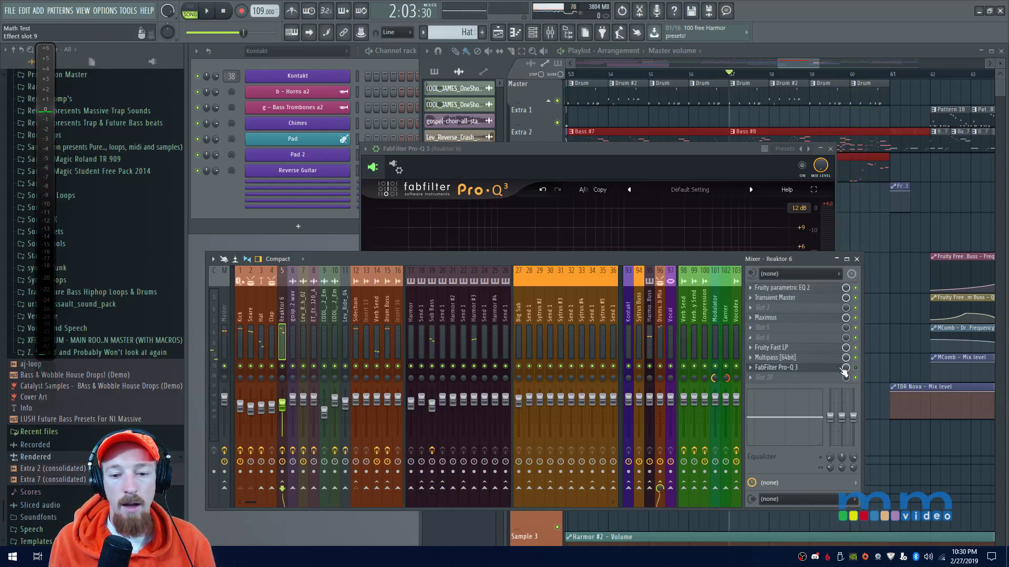
- Re-enable Pro-Q 3 on the Reaktor 6 and Sub Bass tracks, listen to the ducked mix and bring up Reaktor 6's EQ curve
{"action": "left_click", "coordinate": [428, 316]}
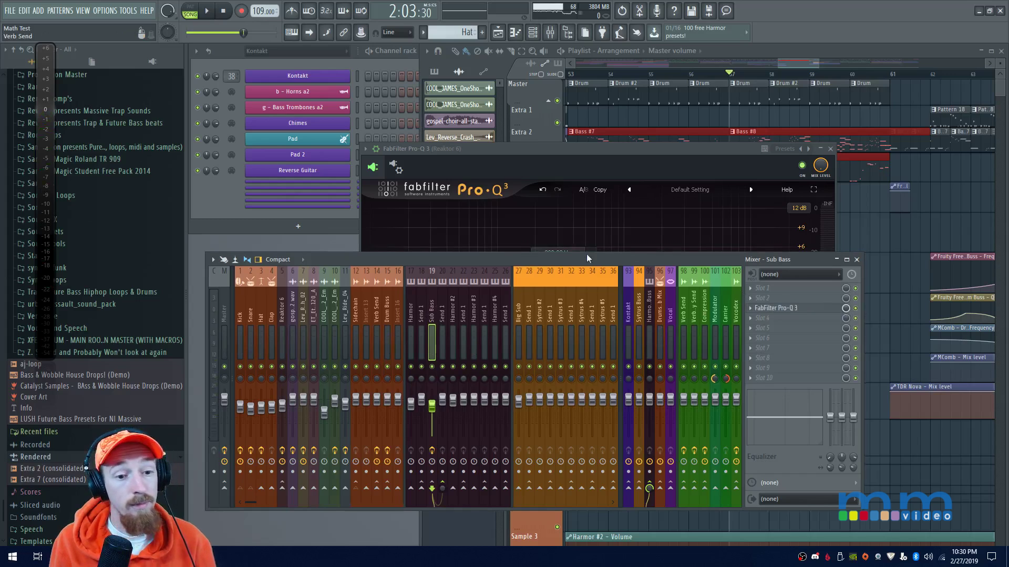
{"action": "key", "text": "space"}
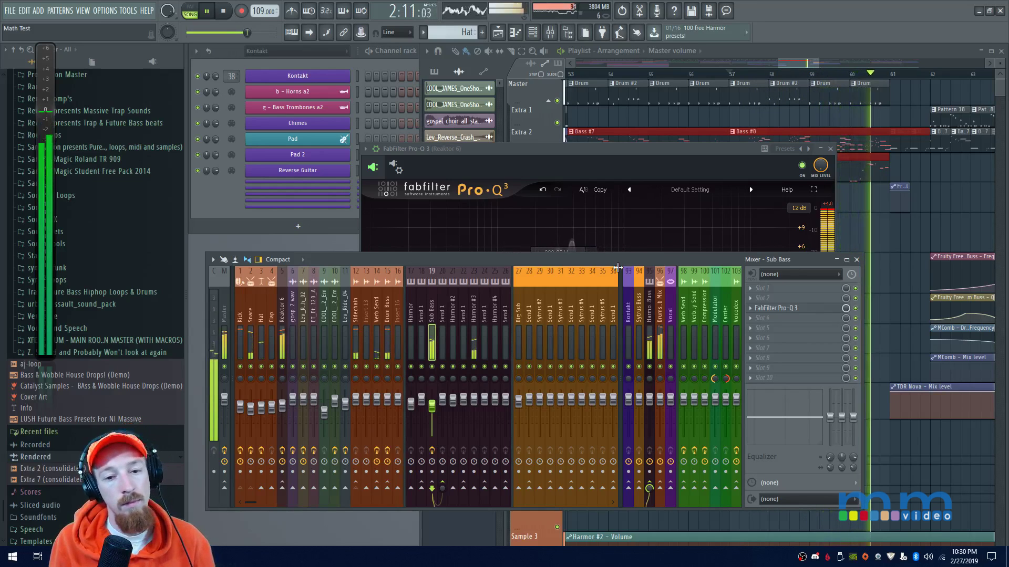
{"action": "key", "text": "space"}
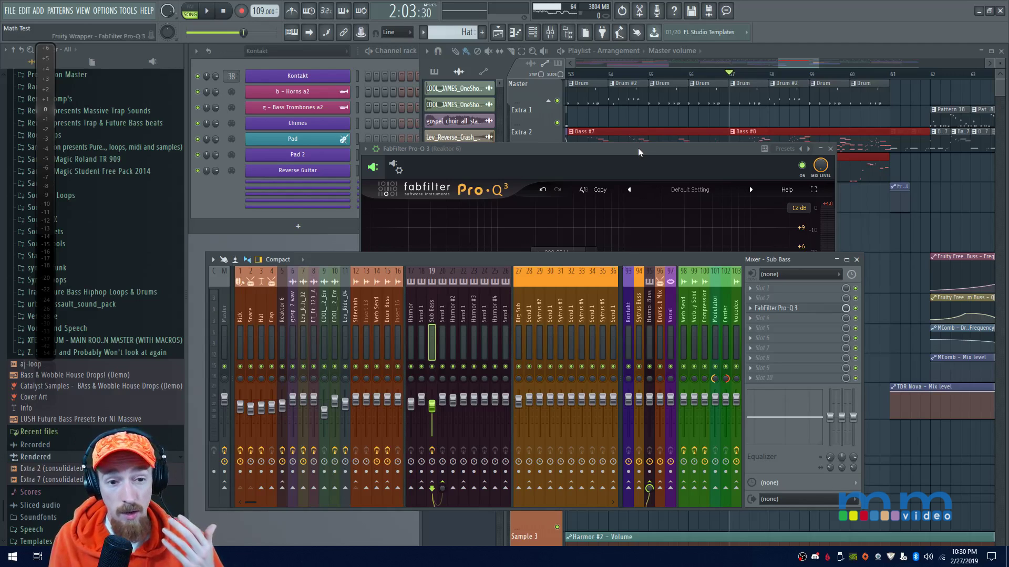
{"action": "left_click_drag", "start_coordinate": [638, 147], "coordinate": [607, 142]}
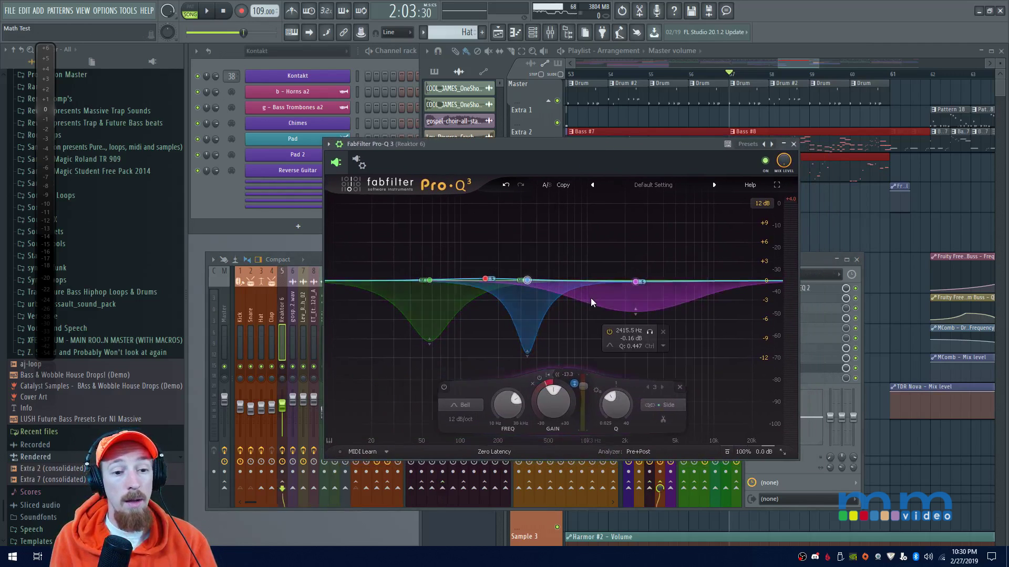